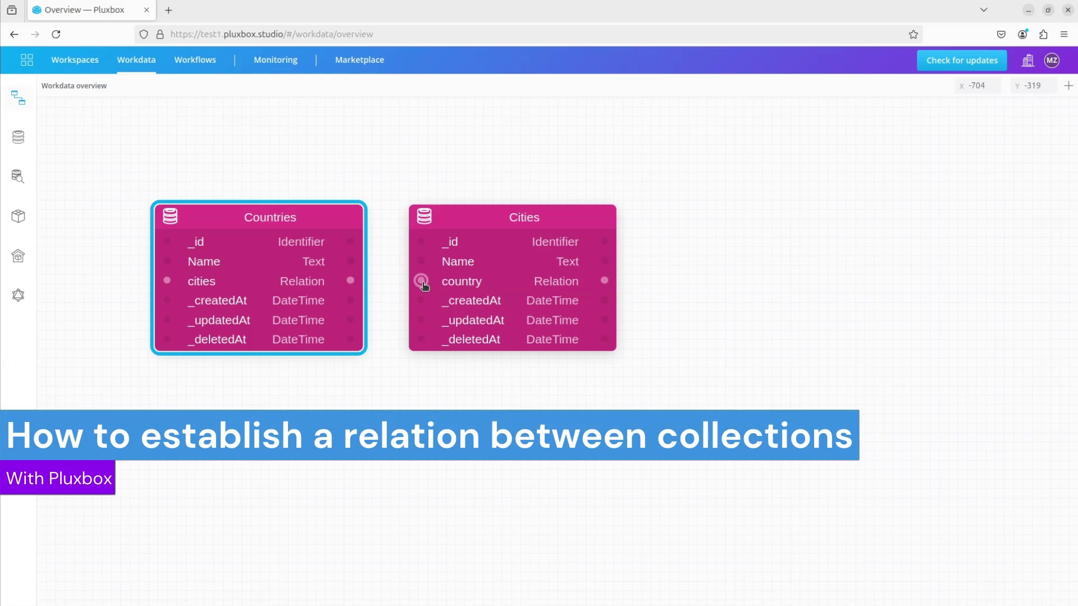
# Stitch the country field in Cities to Countries' _id, and the cities field in Countries to Cities' _relation_country_data
pyautogui.moveTo(421, 281); pyautogui.dragTo(352, 244)
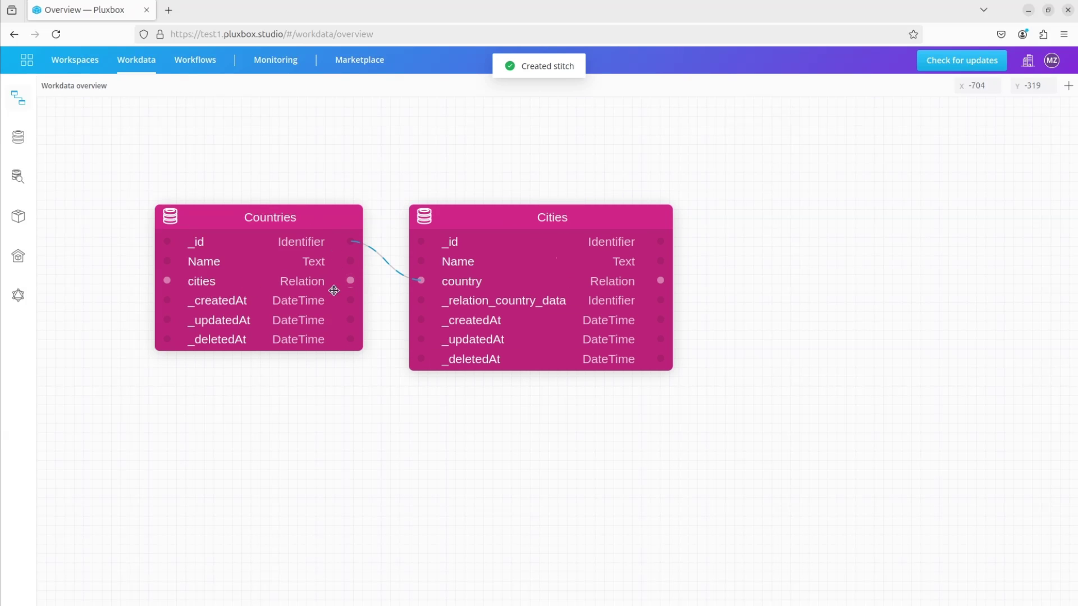
pyautogui.click(360, 281)
pyautogui.moveTo(360, 281); pyautogui.dragTo(422, 303)
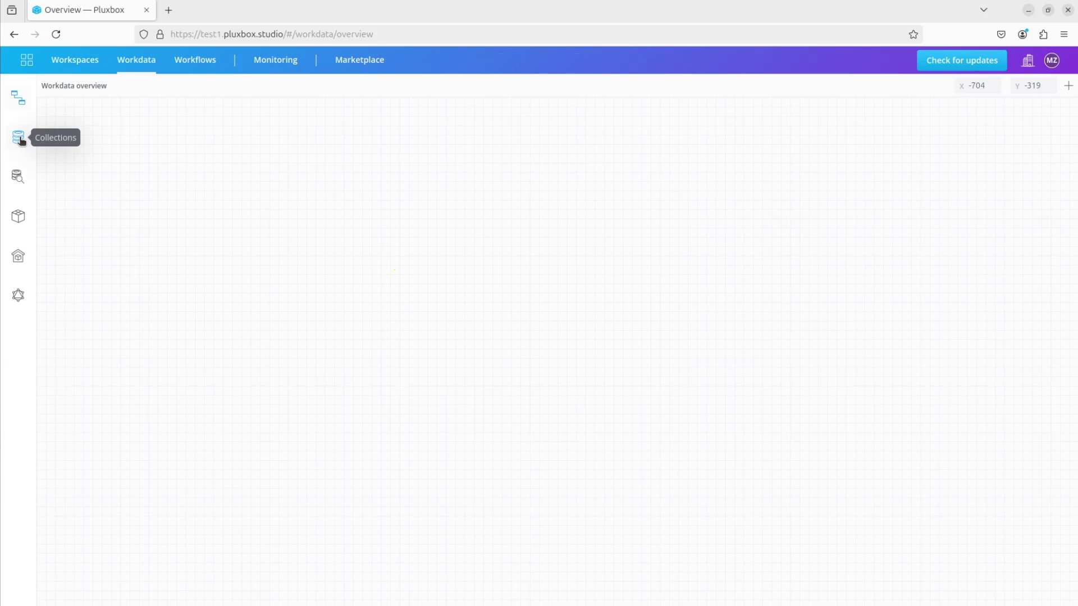
# Start a new normal collection with the title Countries
pyautogui.click(20, 139)
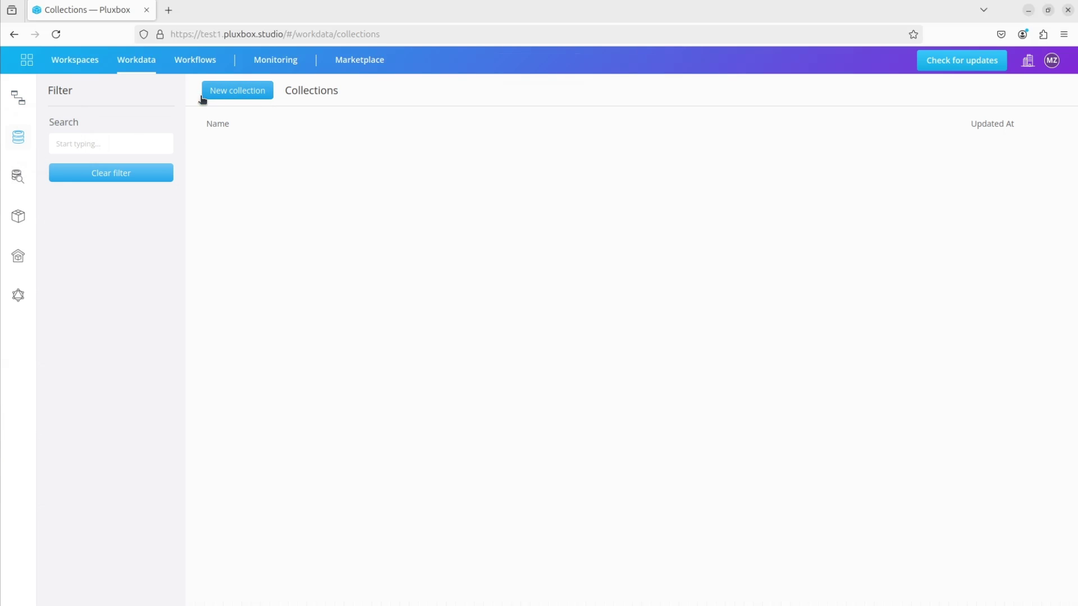
pyautogui.click(219, 100)
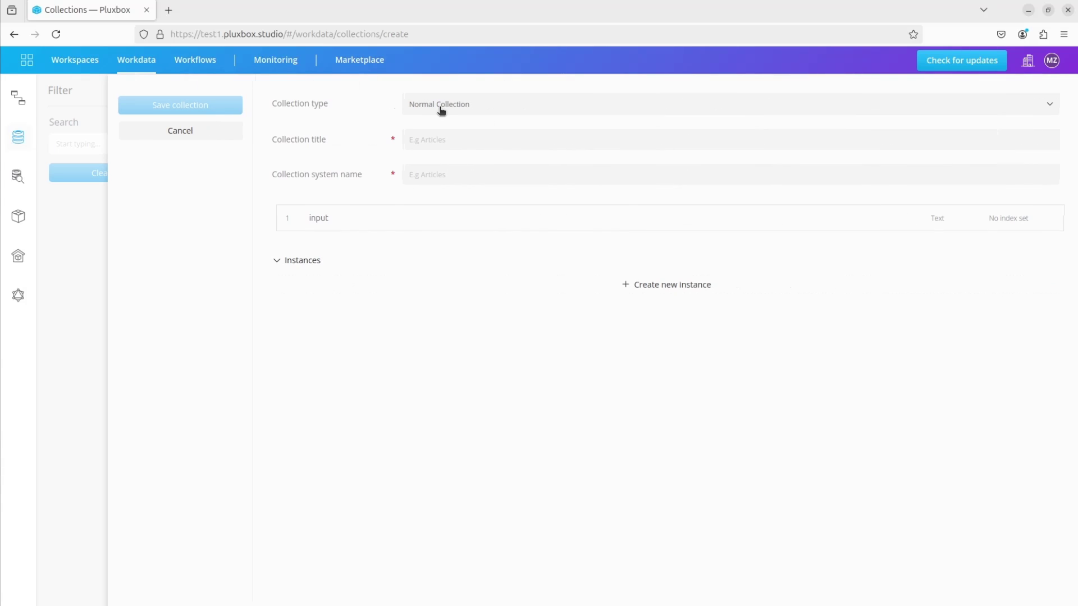
pyautogui.click(442, 113)
pyautogui.click(421, 137)
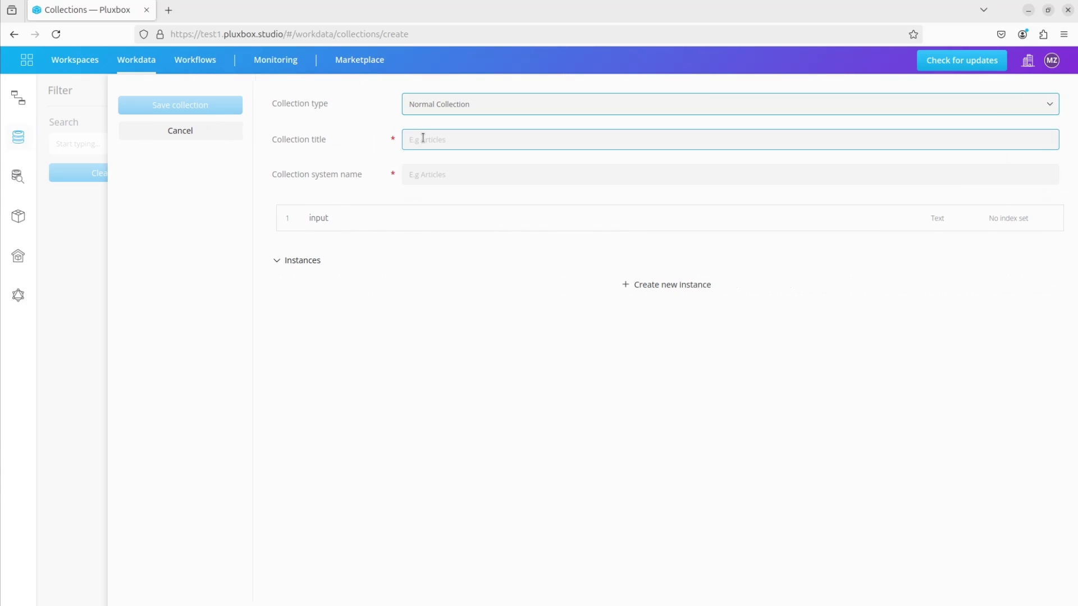
pyautogui.write('Countries')
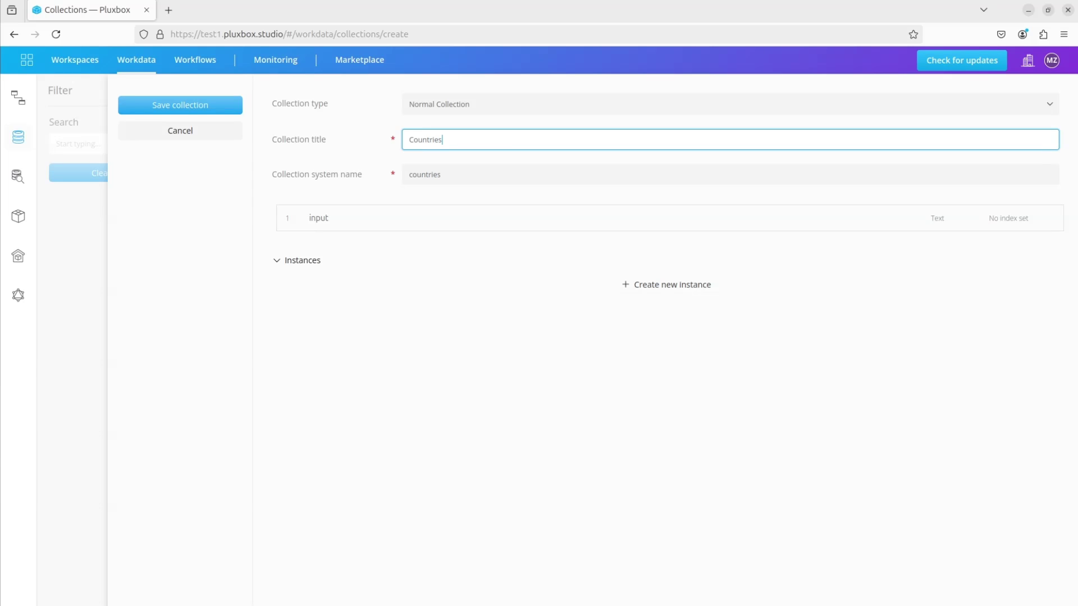
# Name the first field of the Countries collection Name and add a second field named cities
pyautogui.moveTo(348, 218); pyautogui.dragTo(299, 213)
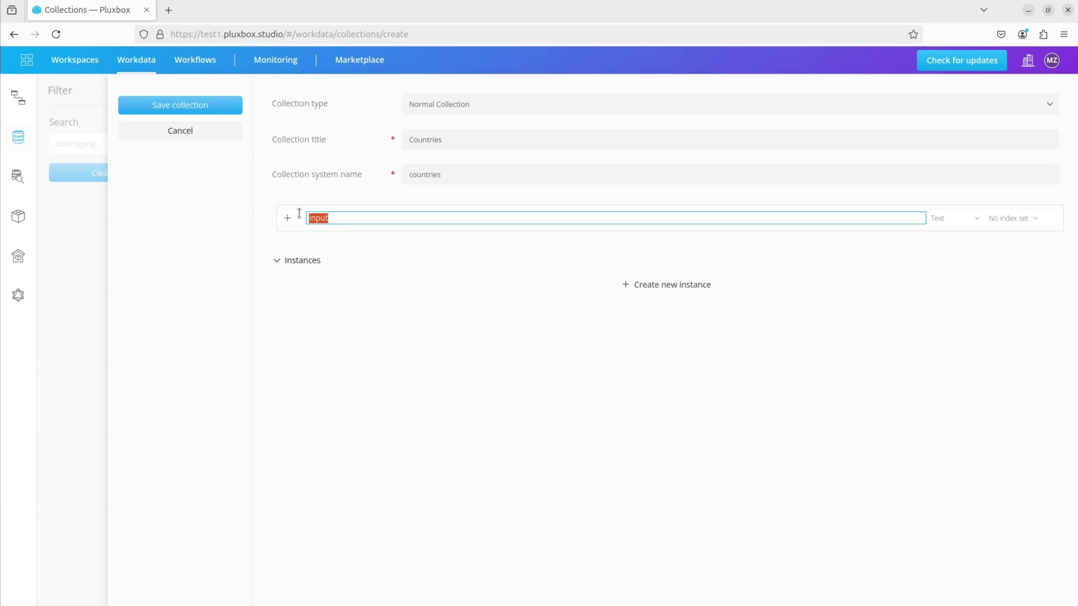
pyautogui.write('Name')
pyautogui.click(322, 240)
pyautogui.write('c')
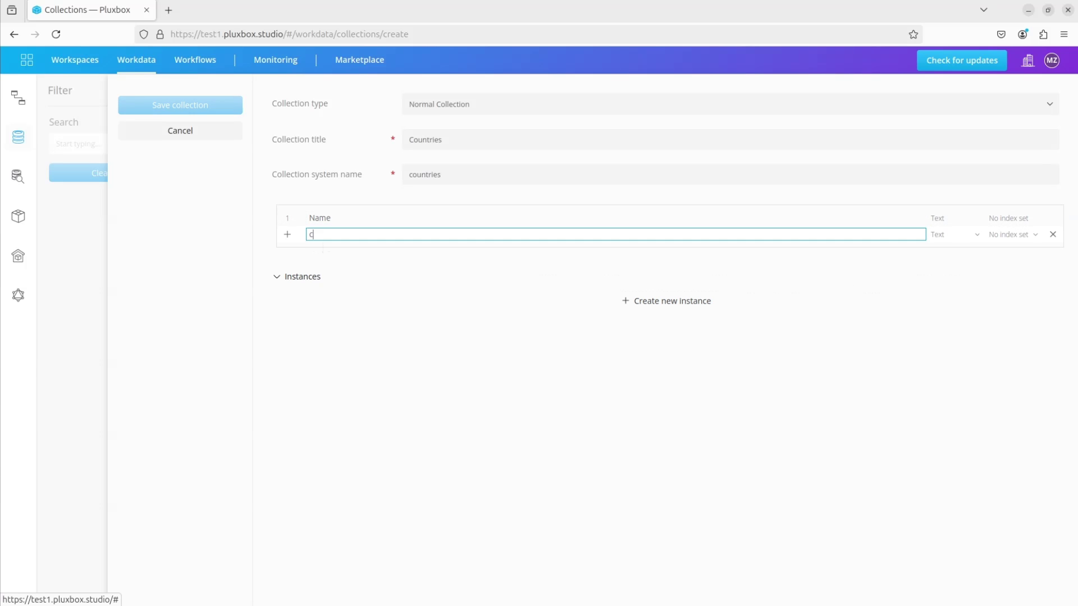
pyautogui.write('ities')
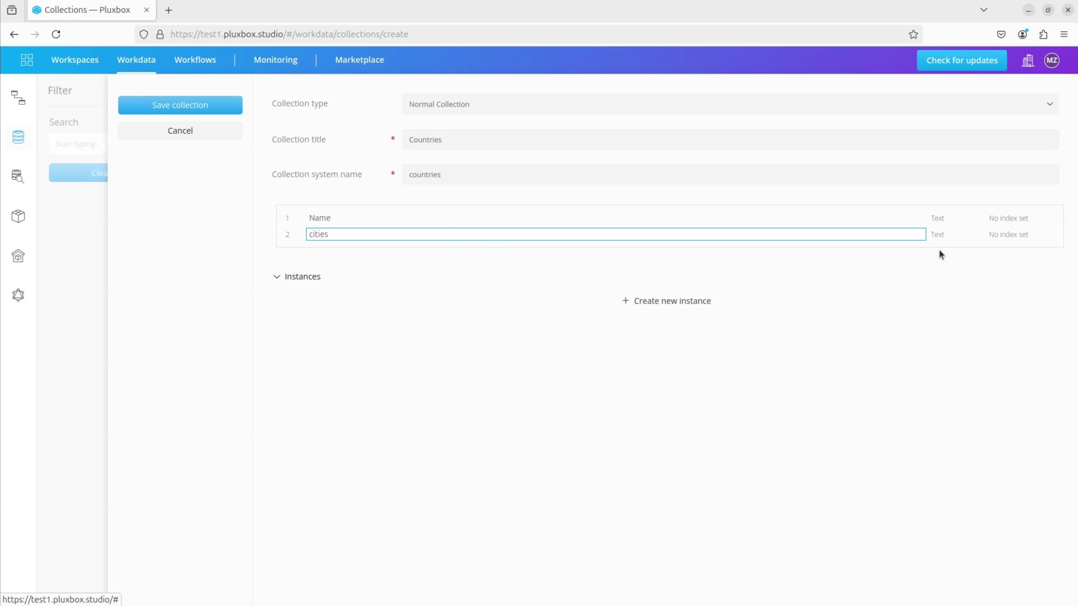
# Set the cities field's type to Relation and save the Countries collection
pyautogui.click(939, 235)
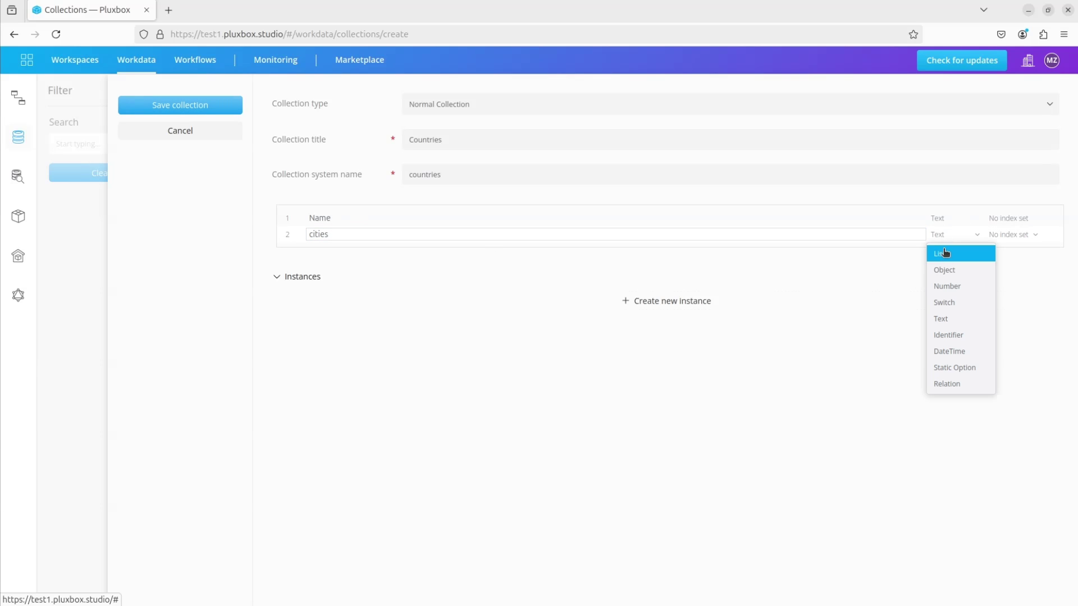
pyautogui.click(942, 387)
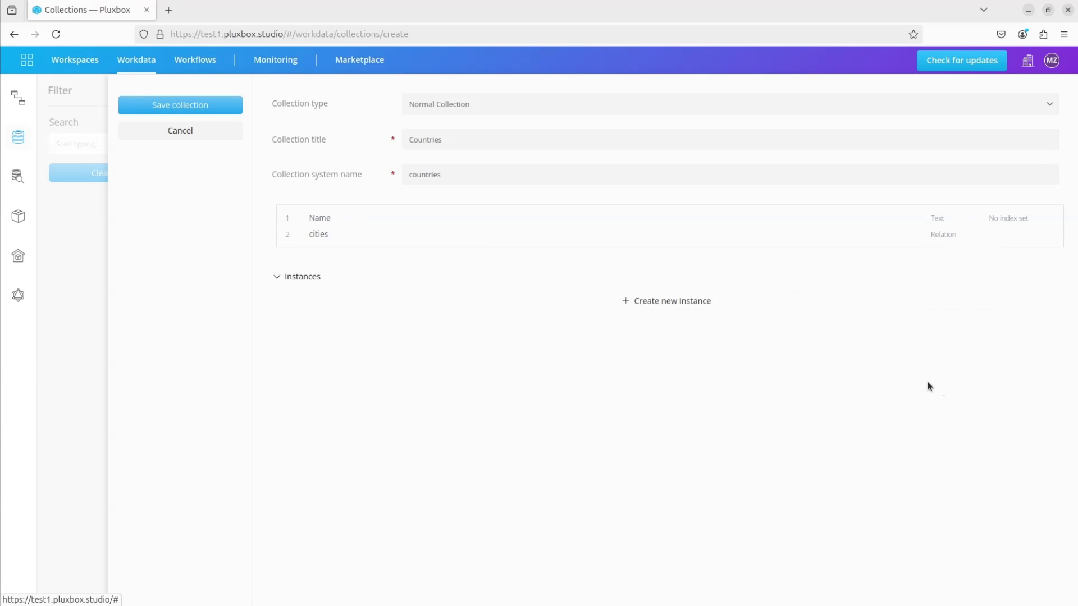
pyautogui.click(155, 107)
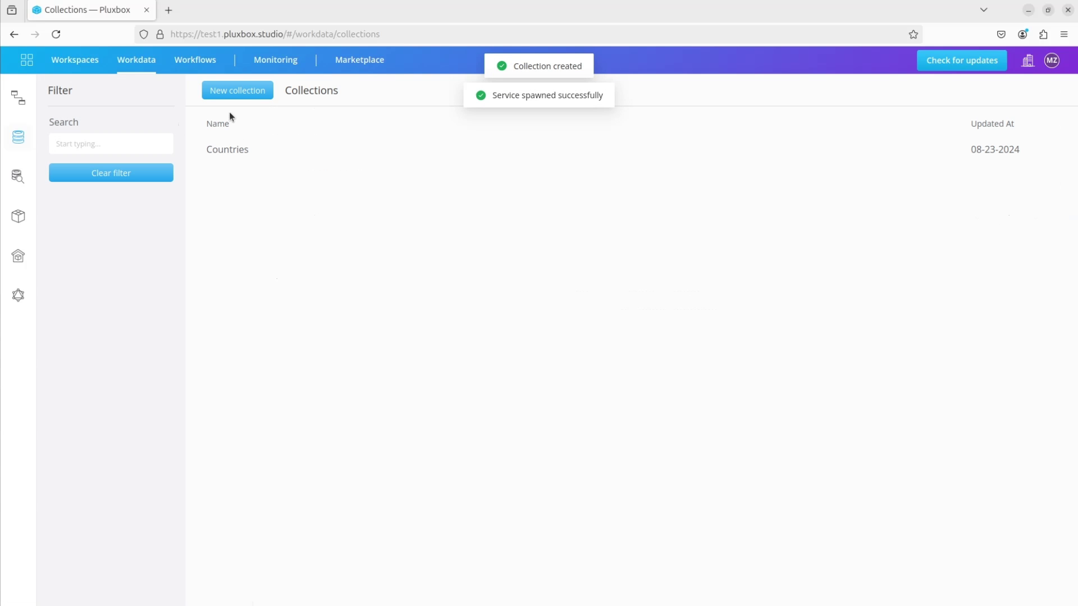
# Start another new normal collection with the title Cities
pyautogui.click(216, 97)
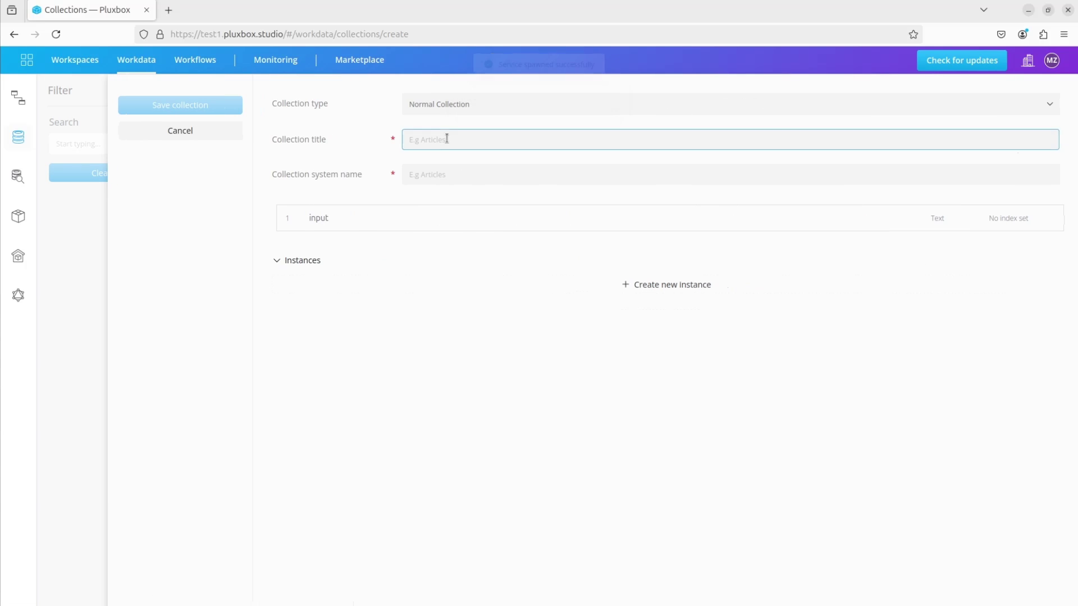
pyautogui.click(444, 137)
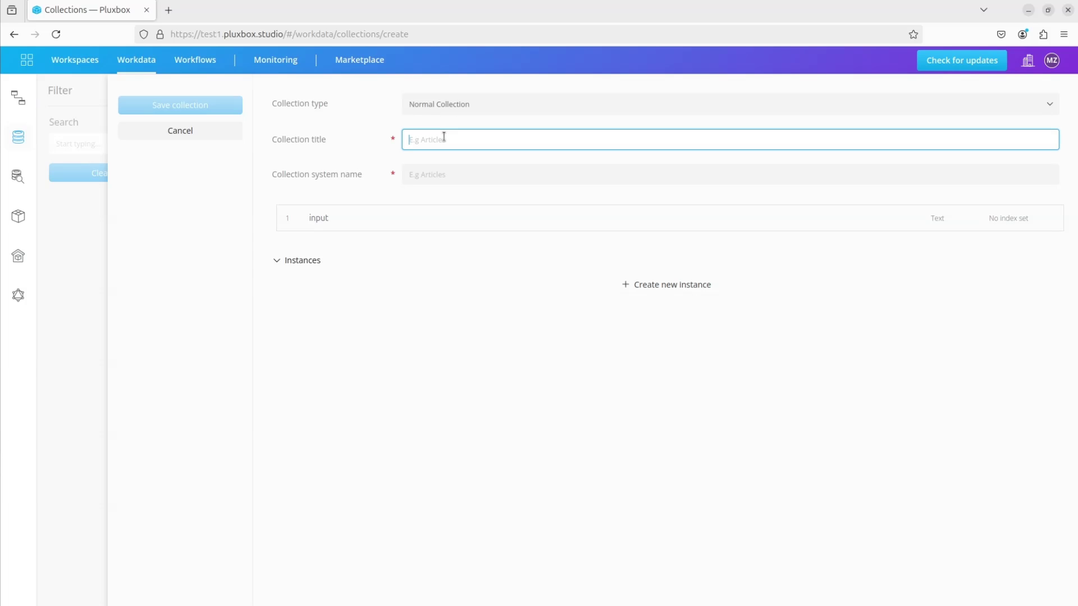
pyautogui.write('c')
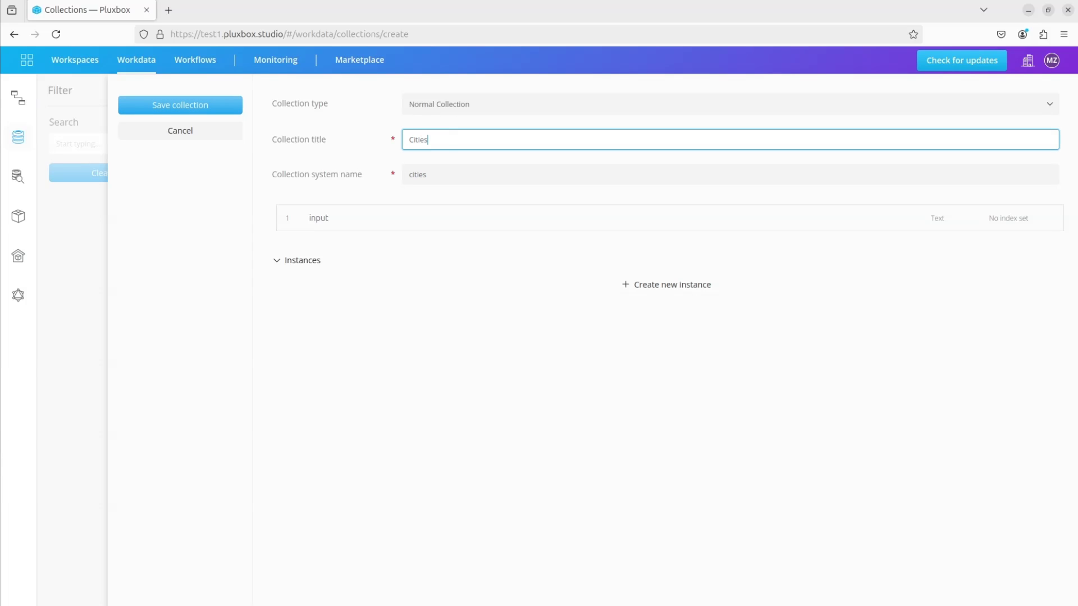
# Name the first field of the Cities collection Name and add a second field named country
pyautogui.click(303, 217)
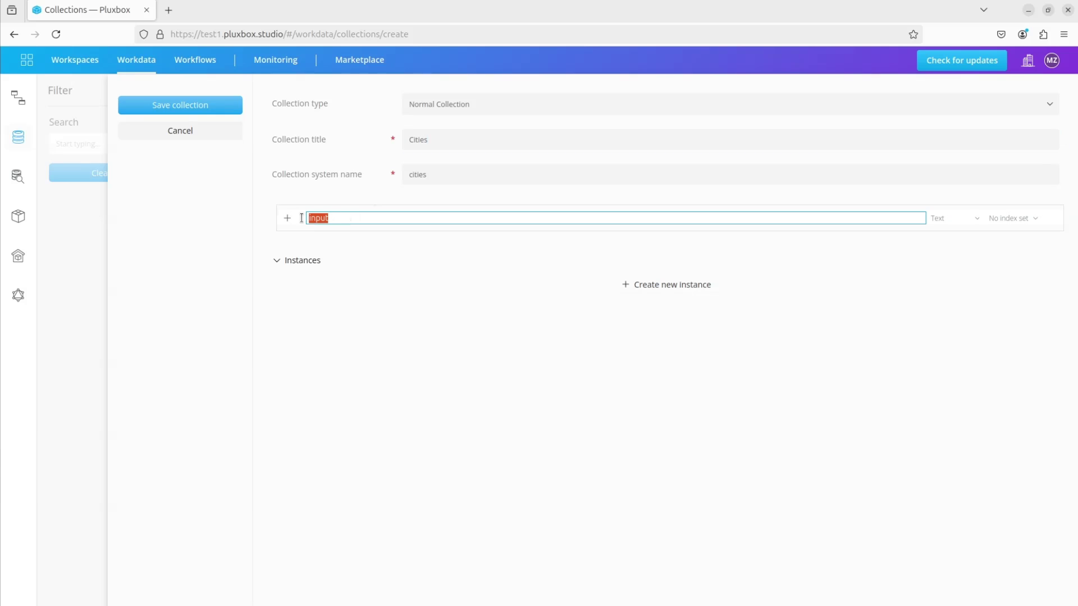
pyautogui.write('Name')
pyautogui.click(309, 237)
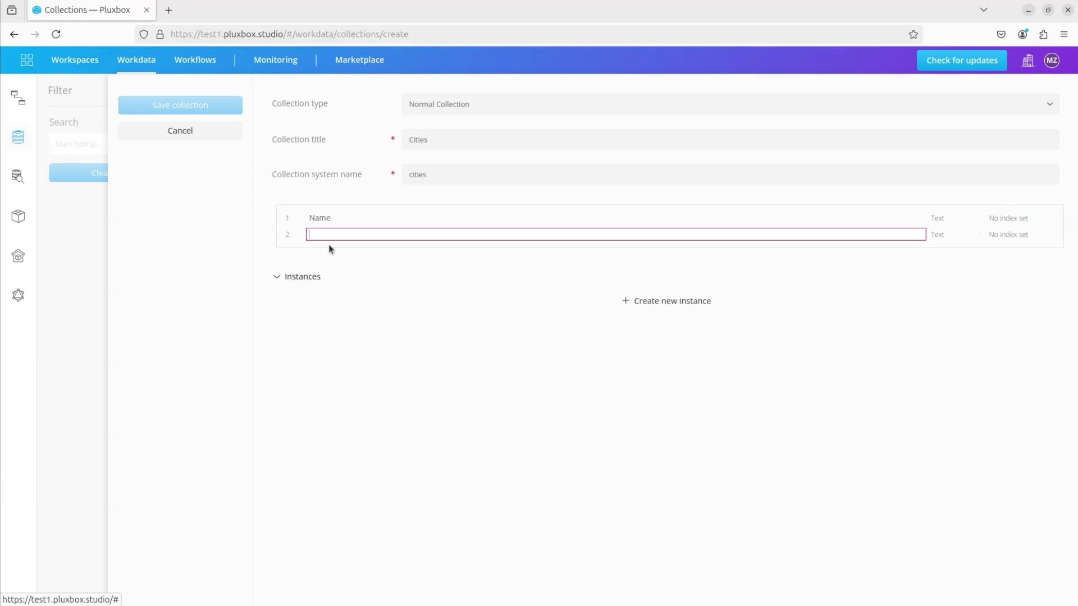
pyautogui.write('country')
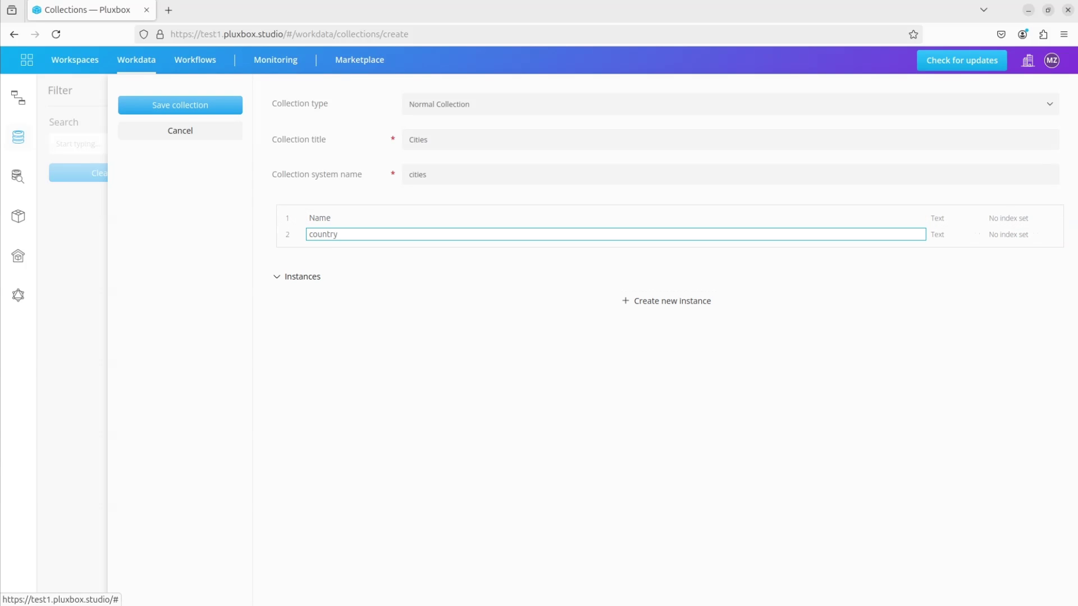
# Set the country field's type to Relation and save the Cities collection
pyautogui.click(949, 240)
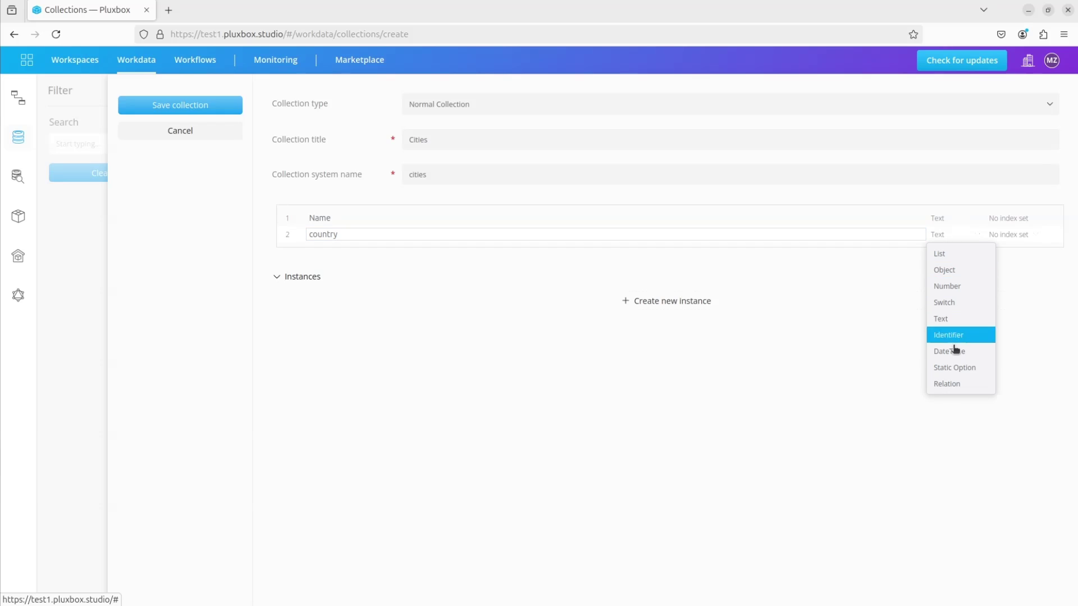
pyautogui.click(949, 385)
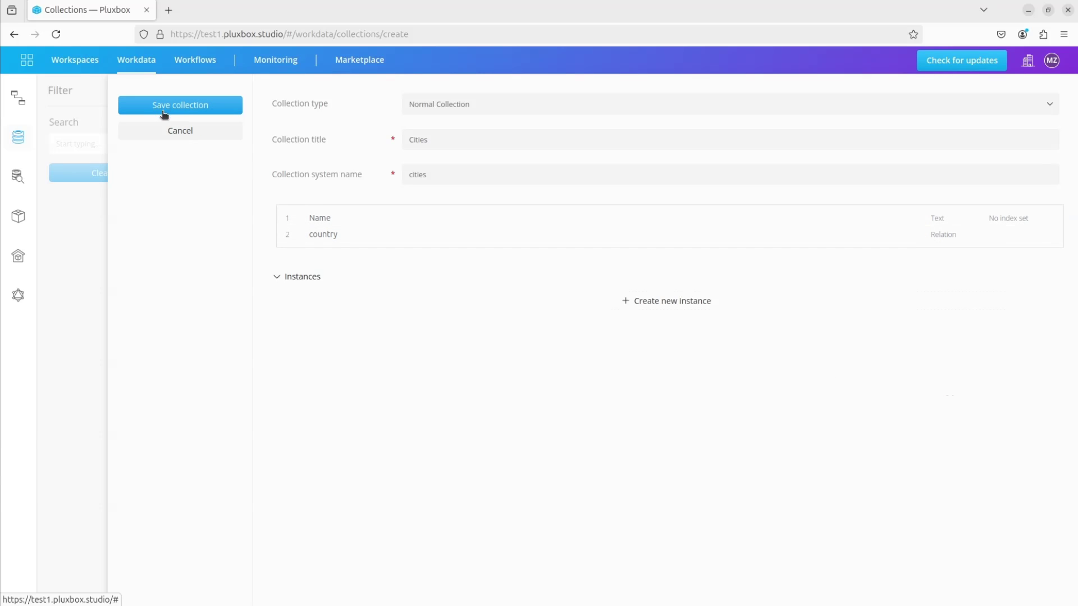
pyautogui.click(195, 111)
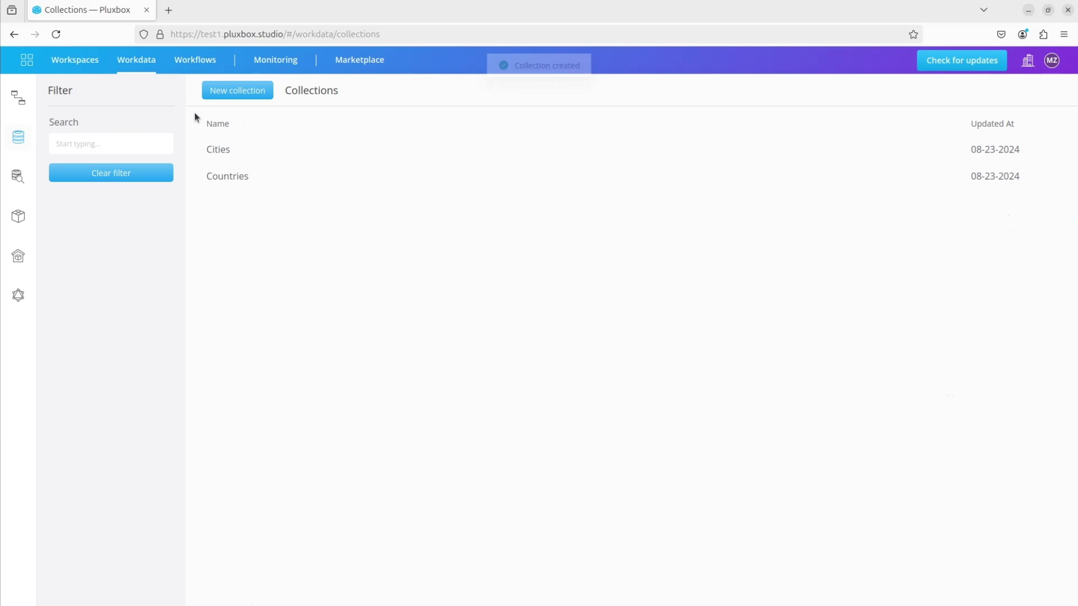
# Arrange the two collections side by side in the Workdata overview, with Cities to the right of Countries
pyautogui.click(18, 99)
pyautogui.moveTo(158, 146); pyautogui.dragTo(519, 243)
pyautogui.moveTo(104, 180); pyautogui.dragTo(209, 278)
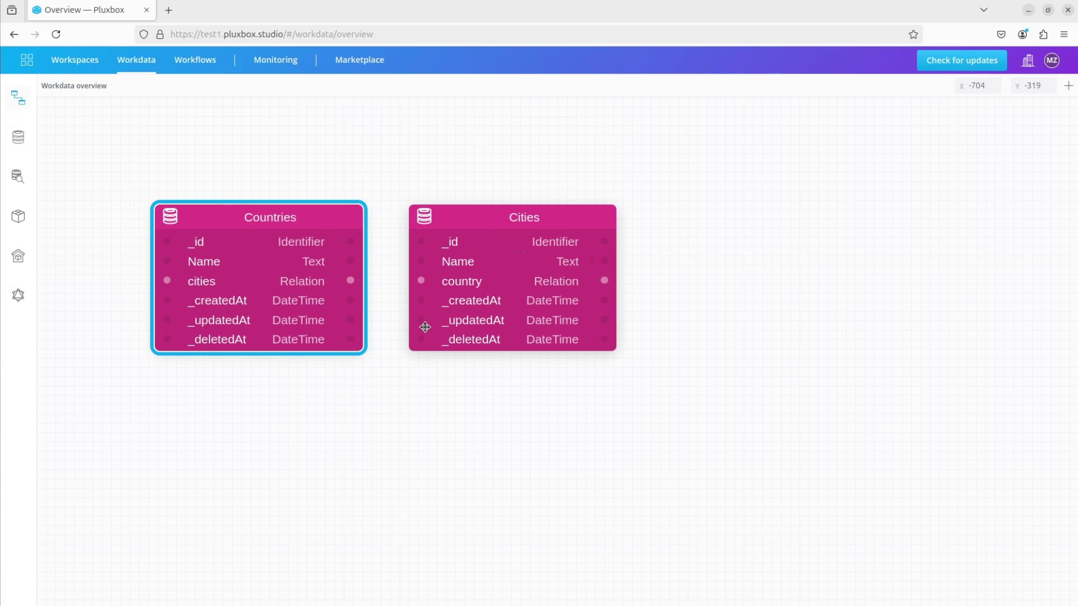
# Create simple-mode stitches from Cities.country to Countries._id and from Countries.cities to Cities._relation_country_data
pyautogui.moveTo(422, 282); pyautogui.dragTo(350, 242)
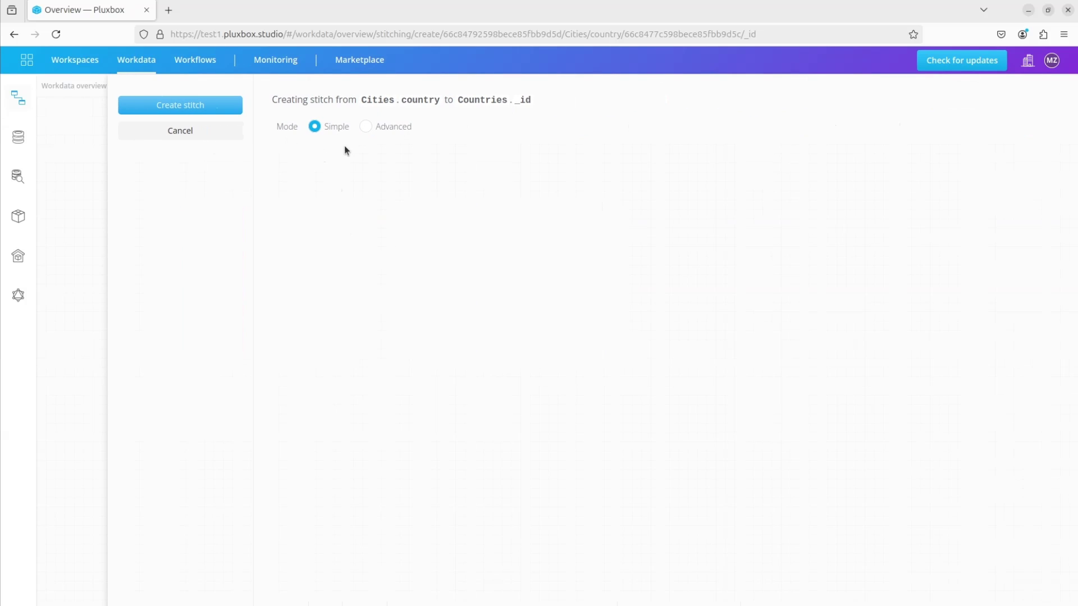
pyautogui.click(181, 106)
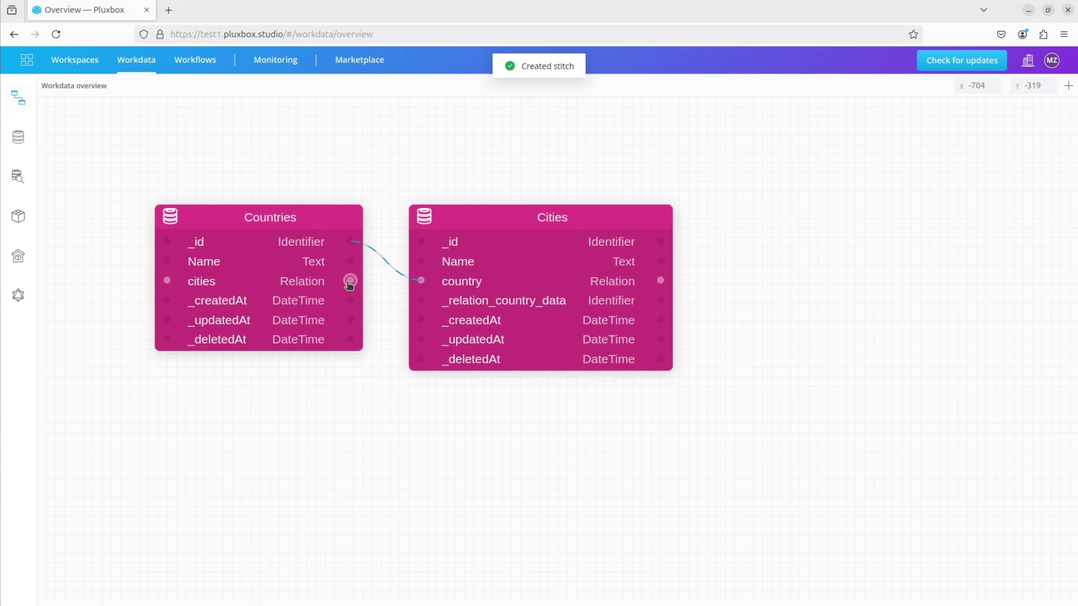
pyautogui.moveTo(351, 281); pyautogui.dragTo(422, 302)
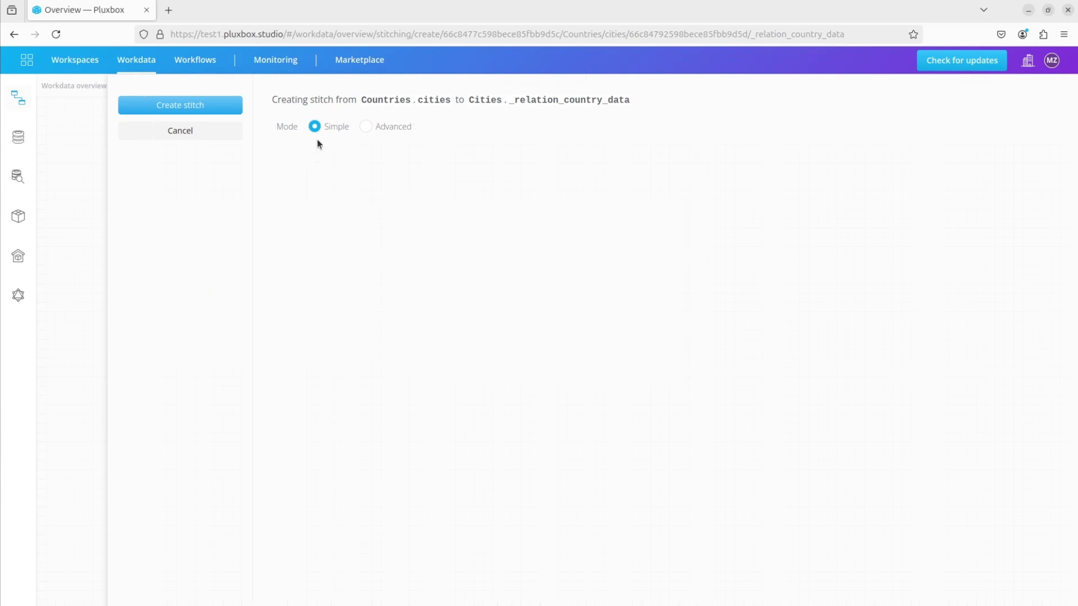
pyautogui.click(180, 107)
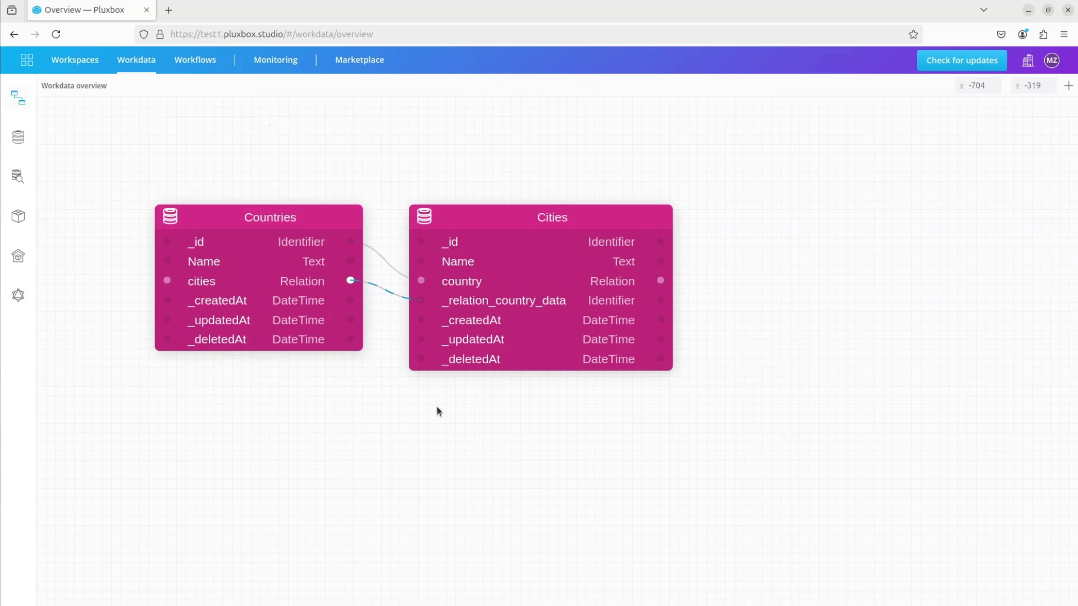
# Add an entry named Italy to the Countries collection in the Data Explorer
pyautogui.click(17, 177)
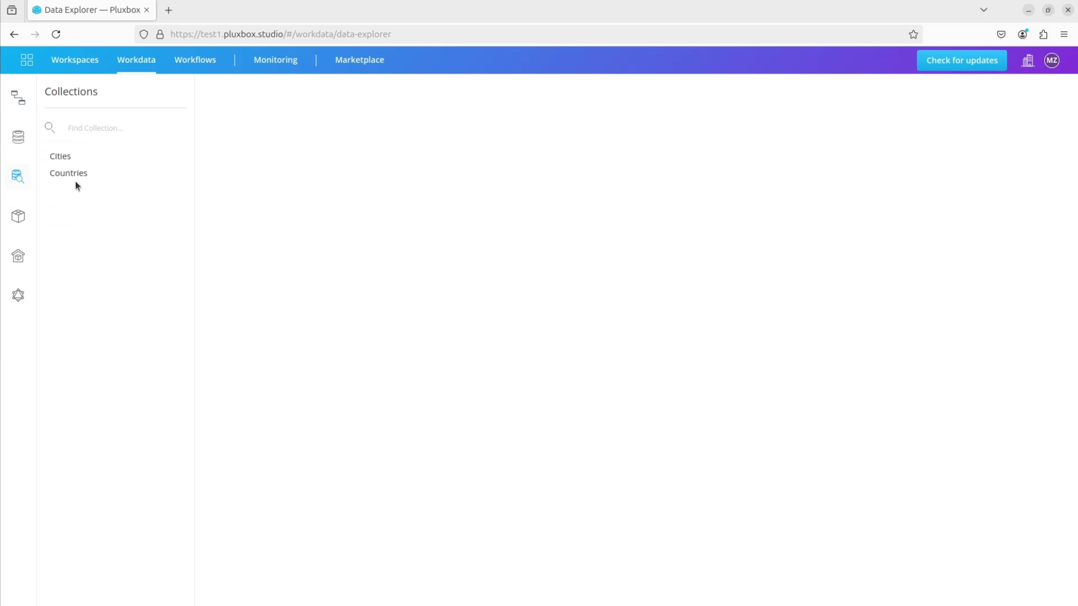
pyautogui.doubleClick(79, 173)
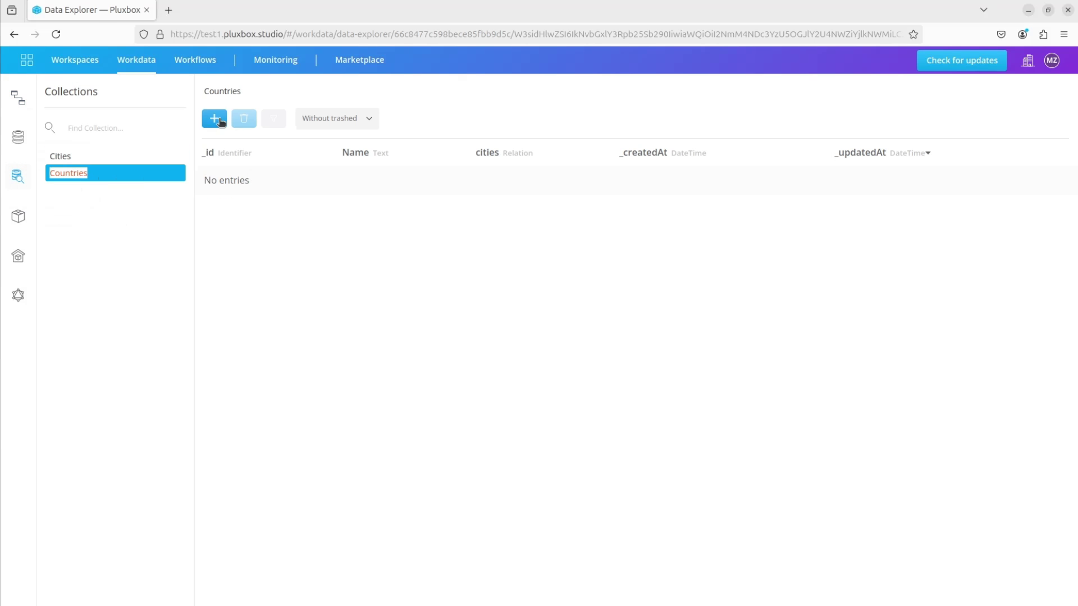
pyautogui.click(220, 119)
pyautogui.click(435, 213)
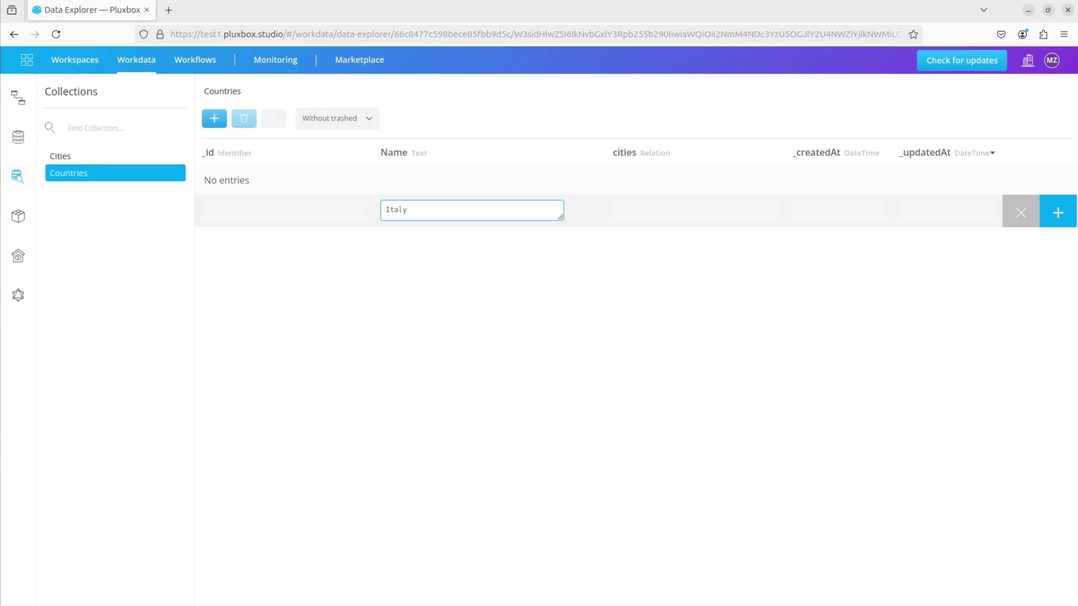
pyautogui.click(1058, 212)
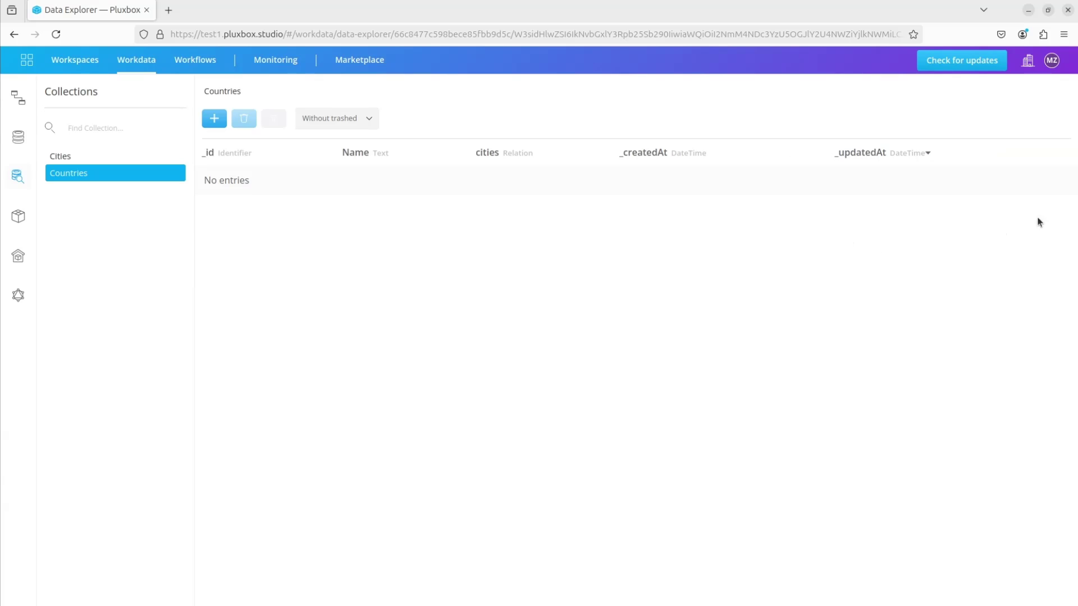
# Copy Italy's _id and add a Cities entry named Rome with that identifier as its _relation_country_data
pyautogui.moveTo(239, 183); pyautogui.dragTo(370, 183)
pyautogui.hotkey('ctrl', 'c')
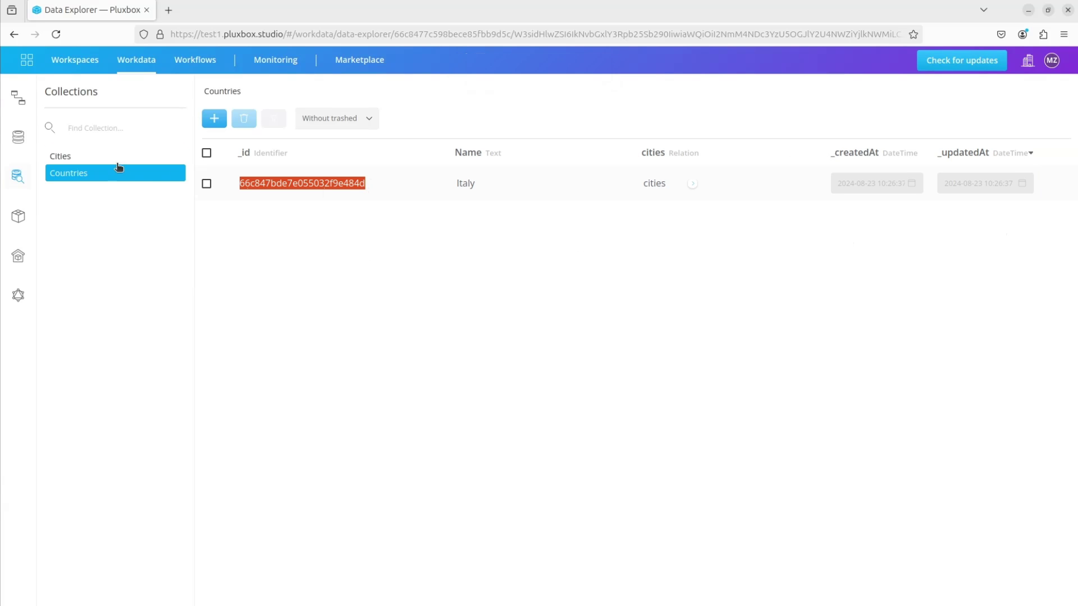
pyautogui.click(98, 157)
pyautogui.click(214, 119)
pyautogui.click(389, 209)
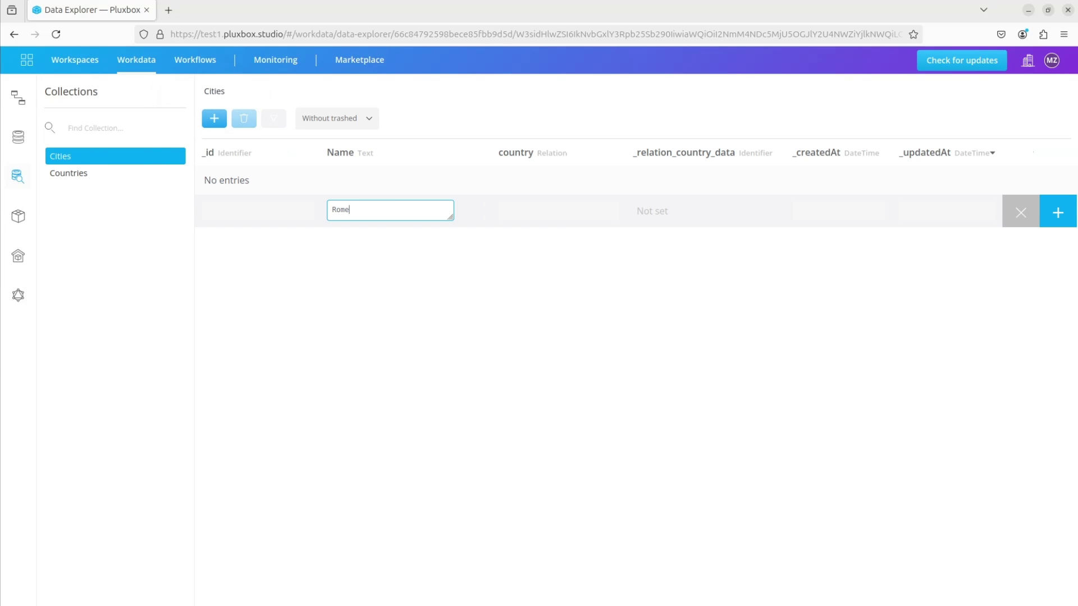
pyautogui.click(687, 213)
pyautogui.hotkey('ctrl', 'v')
pyautogui.click(1056, 214)
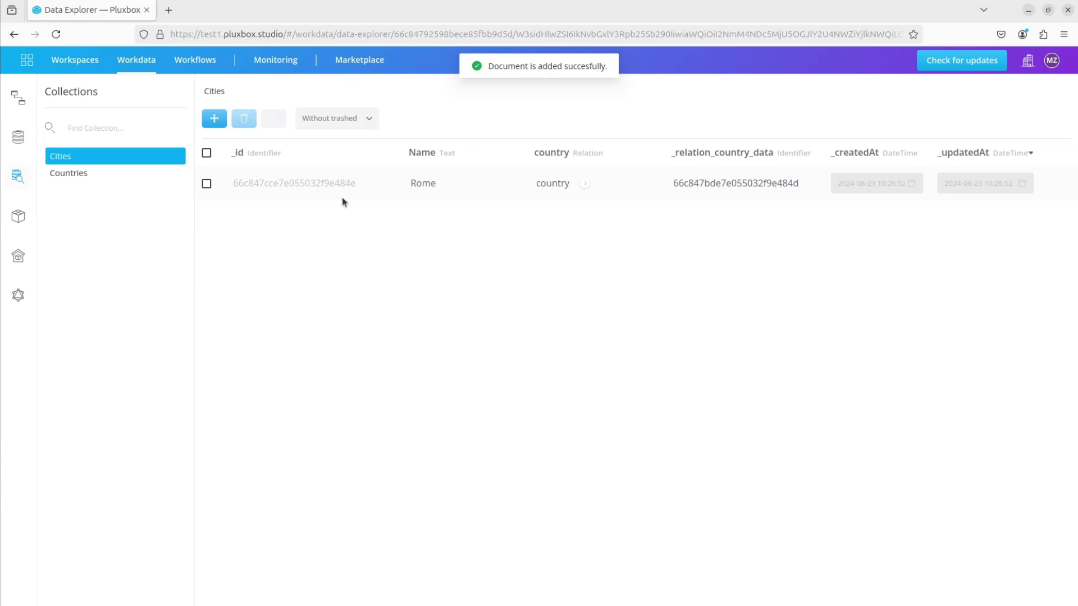
# Add a Cities entry named Milan with Italy's copied identifier as its _relation_country_data
pyautogui.click(214, 119)
pyautogui.click(424, 218)
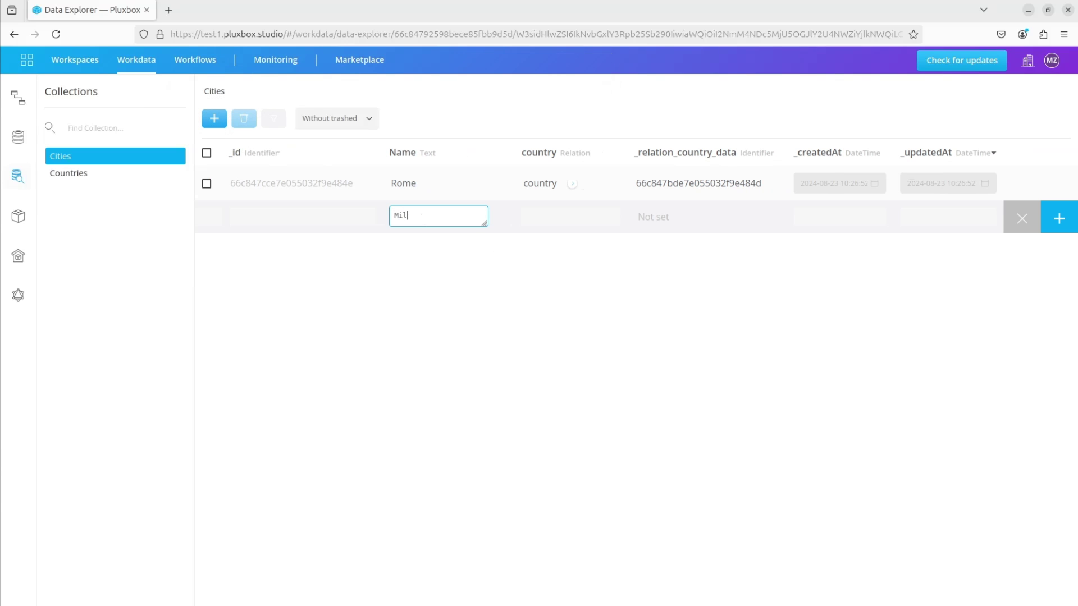
pyautogui.click(651, 217)
pyautogui.hotkey('ctrl', 'v')
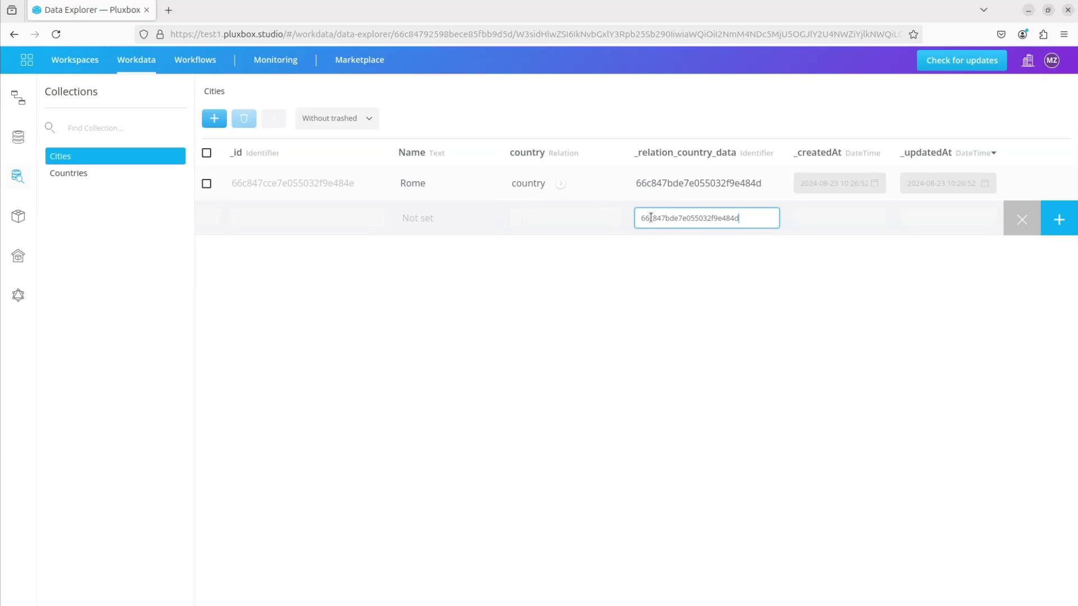
pyautogui.click(1056, 218)
# Add a Cities entry named Florence with Italy's identifier as its _relation_country_data
pyautogui.click(213, 119)
pyautogui.click(428, 250)
pyautogui.write('Flo')
pyautogui.click(654, 252)
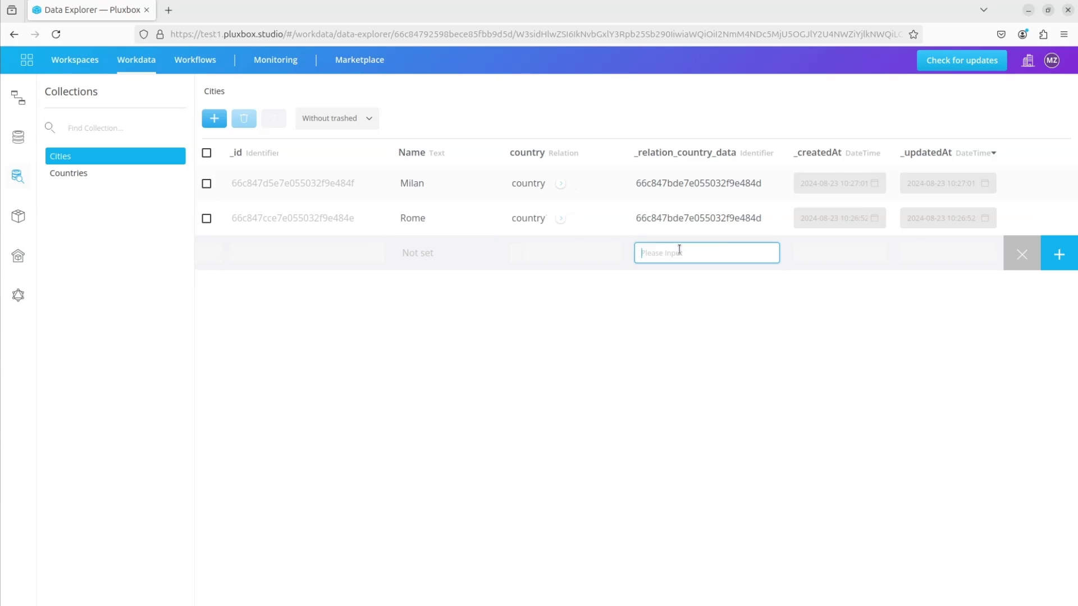
pyautogui.hotkey('ctrl', 'v')
pyautogui.click(1058, 253)
# Add an entry named Germany to the Countries collection
pyautogui.click(122, 172)
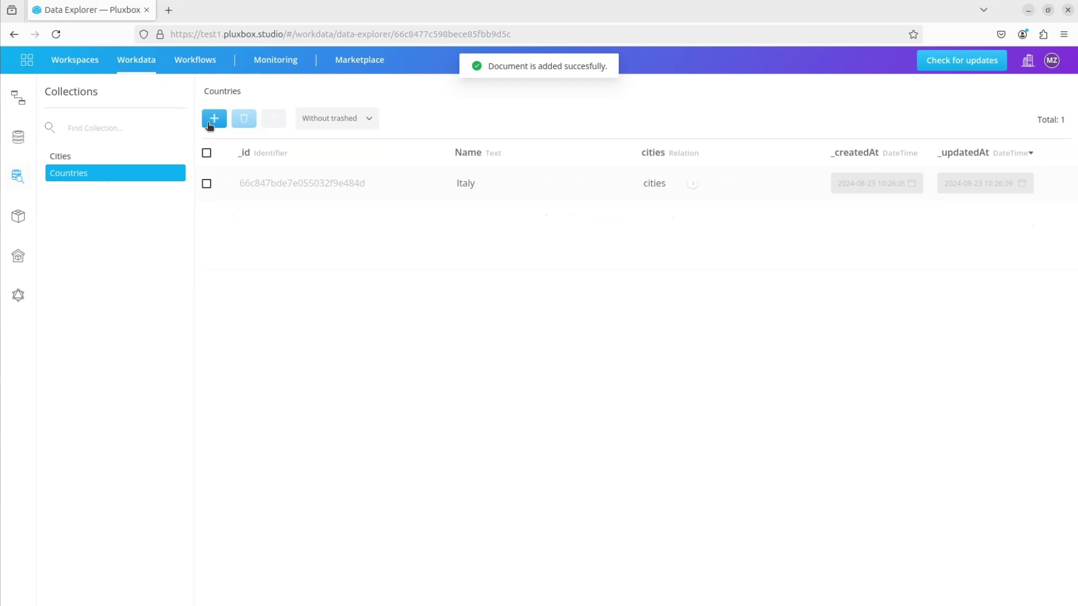
pyautogui.click(214, 118)
pyautogui.click(507, 215)
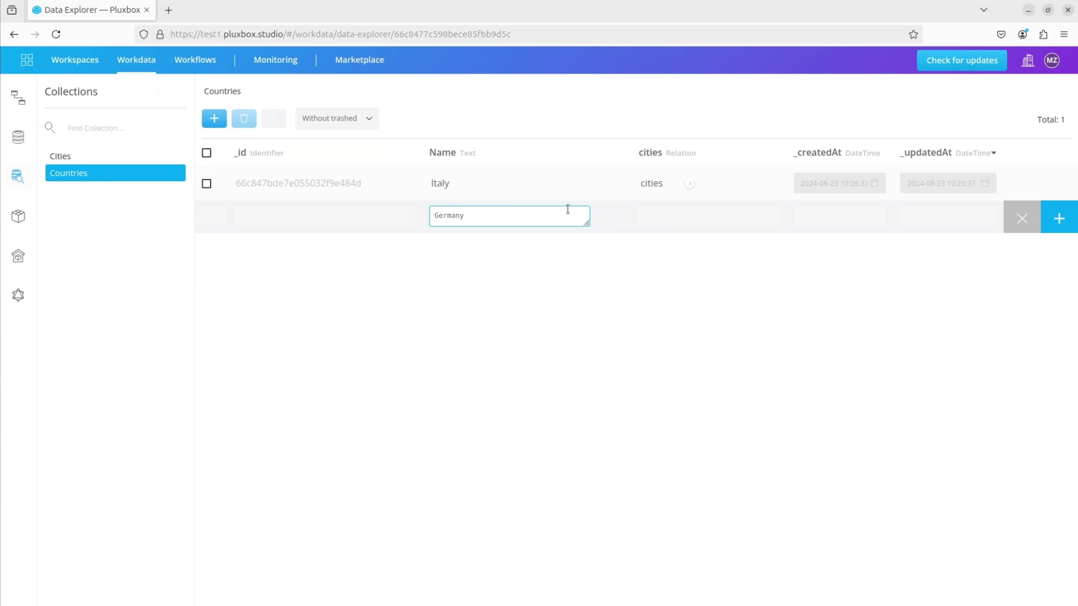
pyautogui.click(1059, 219)
# Copy Germany's _id and add a Cities entry named Munich with that identifier as its _relation_country_data
pyautogui.moveTo(238, 183); pyautogui.dragTo(367, 185)
pyautogui.hotkey('ctrl', 'c')
pyautogui.click(86, 157)
pyautogui.click(214, 118)
pyautogui.click(440, 287)
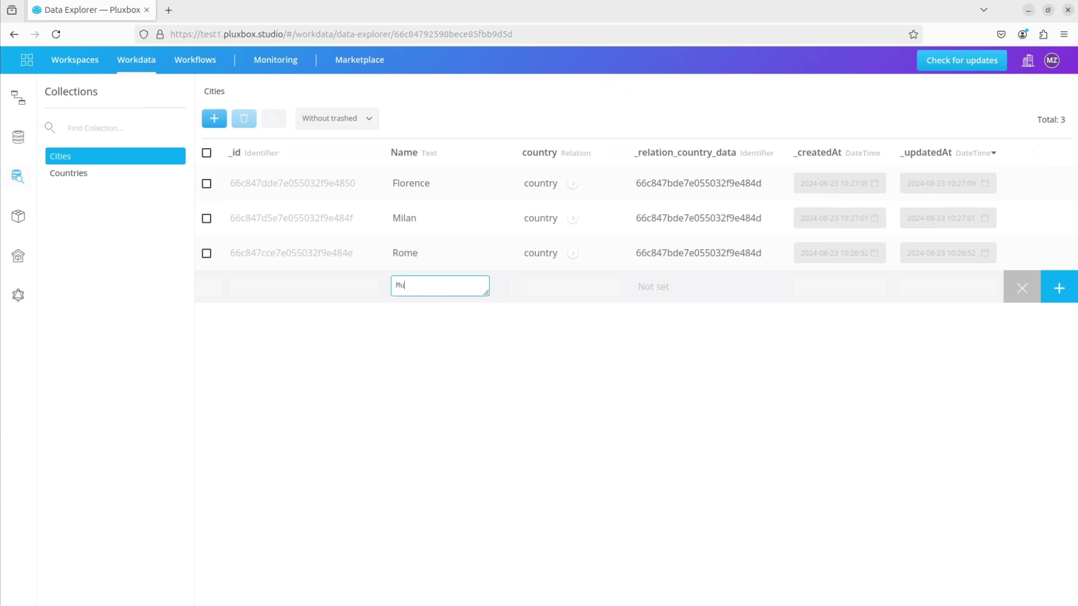
pyautogui.click(681, 292)
pyautogui.hotkey('ctrl', 'v')
pyautogui.click(1058, 288)
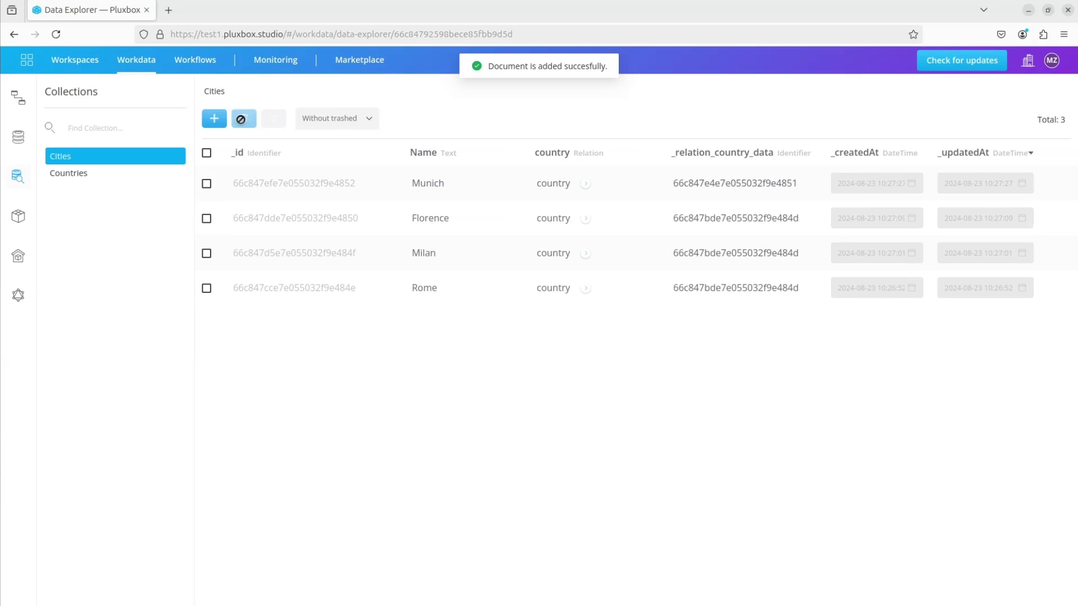
# Add a Cities entry named Berlin with Germany's identifier as its _relation_country_data
pyautogui.click(218, 125)
pyautogui.click(404, 320)
pyautogui.write('Berli')
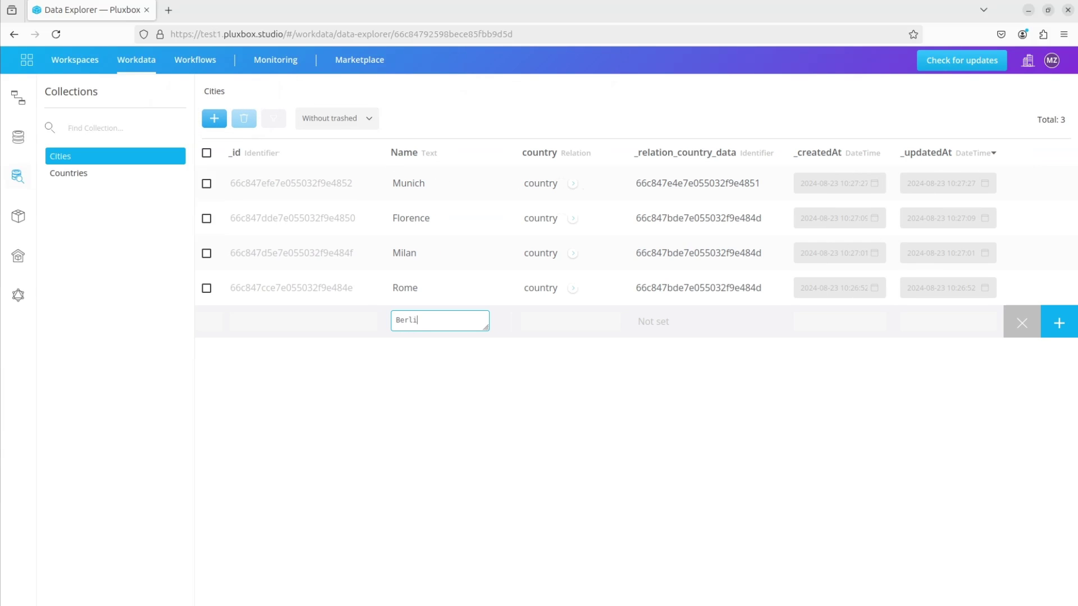
pyautogui.write('n')
pyautogui.click(653, 321)
pyautogui.hotkey('ctrl', 'v')
pyautogui.click(1059, 322)
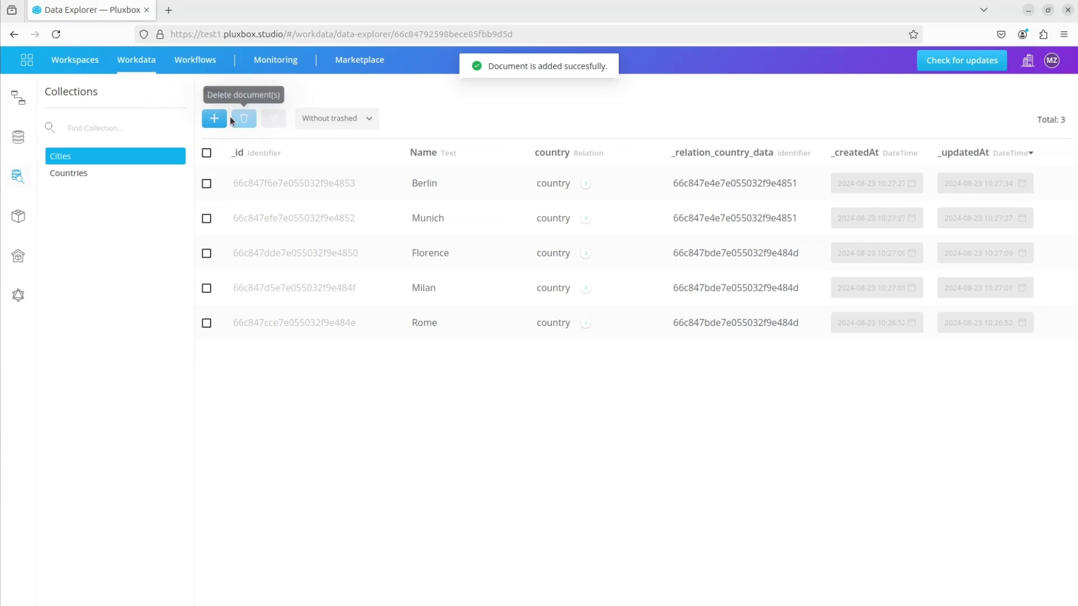
# Add a Cities entry named Hamburg with Germany's identifier as its _relation_country_data
pyautogui.click(214, 119)
pyautogui.click(466, 360)
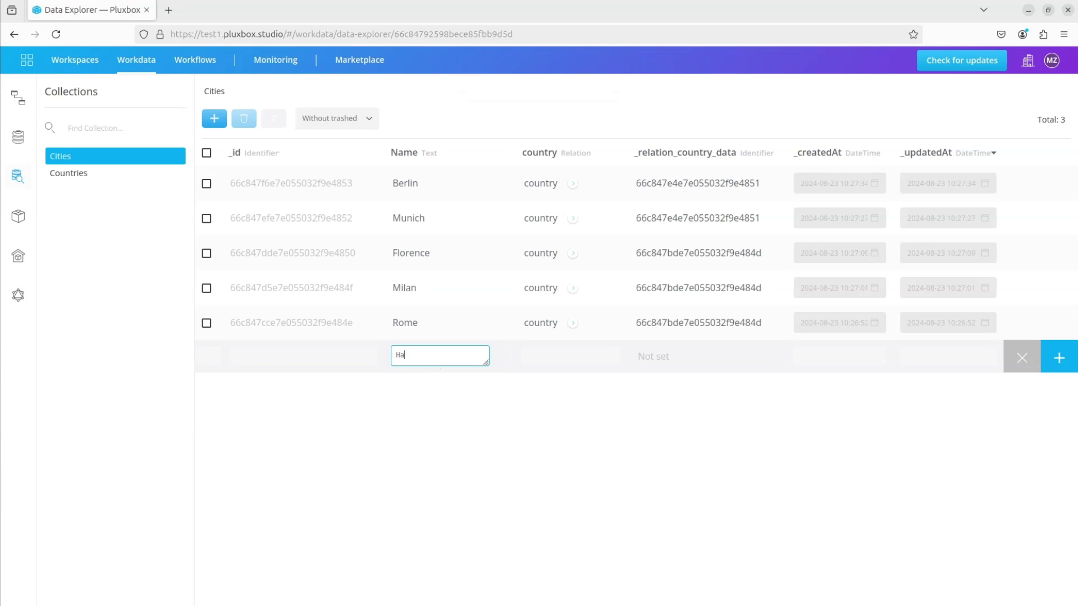
pyautogui.click(653, 356)
pyautogui.hotkey('ctrl', 'v')
pyautogui.click(1055, 357)
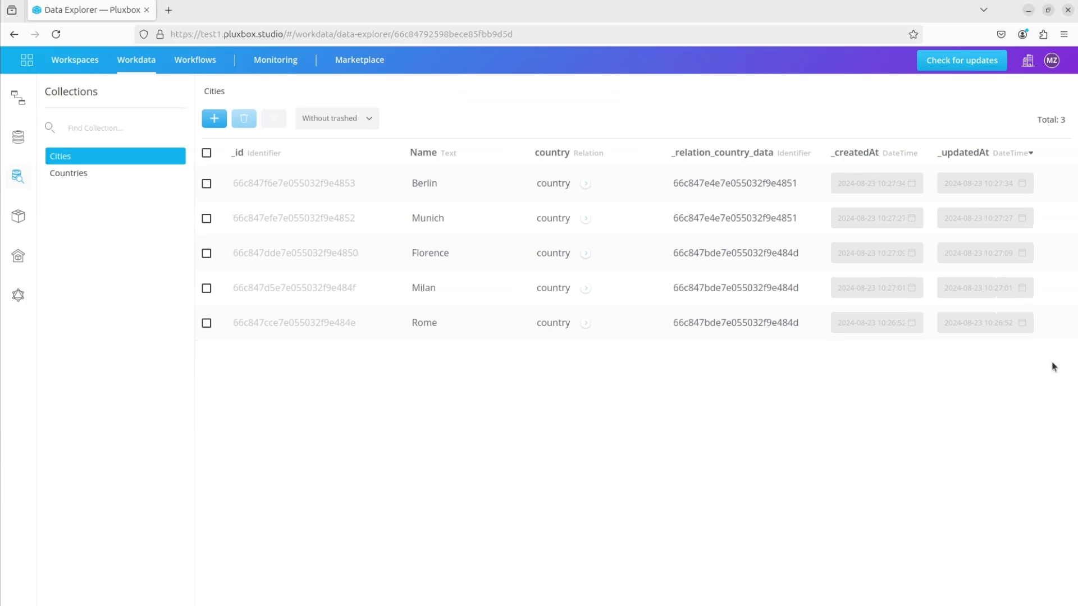
# Add an entry named Spain to the Countries collection
pyautogui.click(123, 174)
pyautogui.click(214, 119)
pyautogui.click(456, 251)
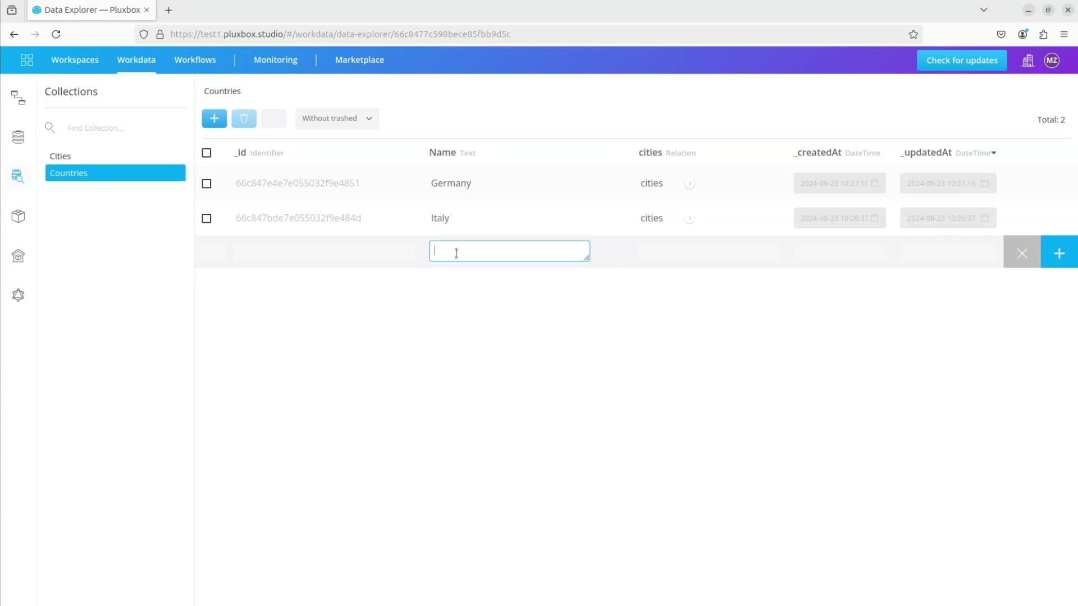
pyautogui.write('Spain')
pyautogui.click(1047, 255)
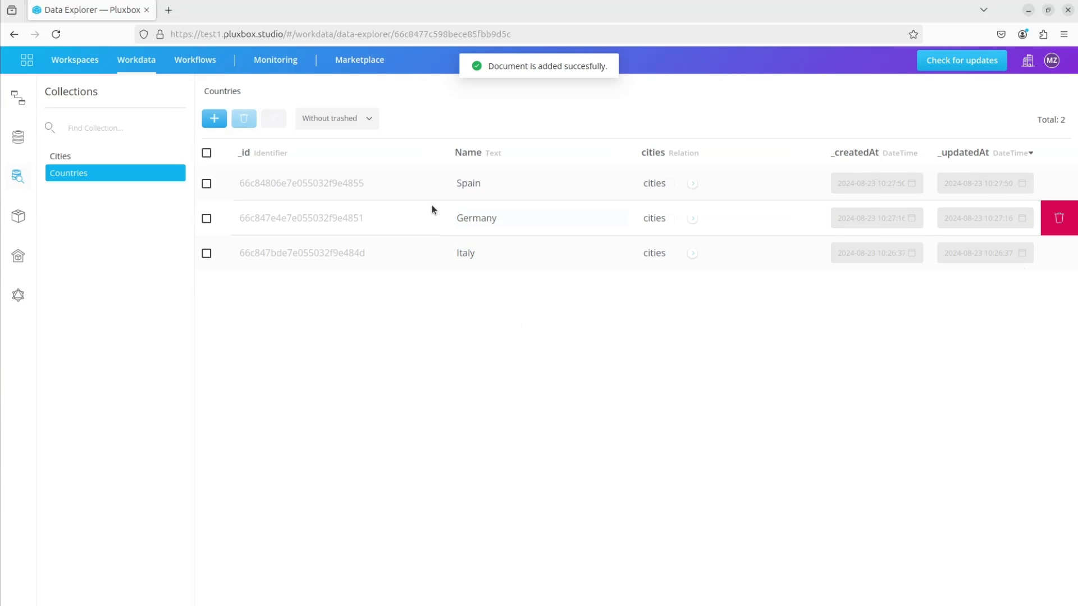
# Copy Spain's _id and add a Cities entry named Madrid with that identifier as its _relation_country_data
pyautogui.moveTo(225, 183); pyautogui.dragTo(322, 187)
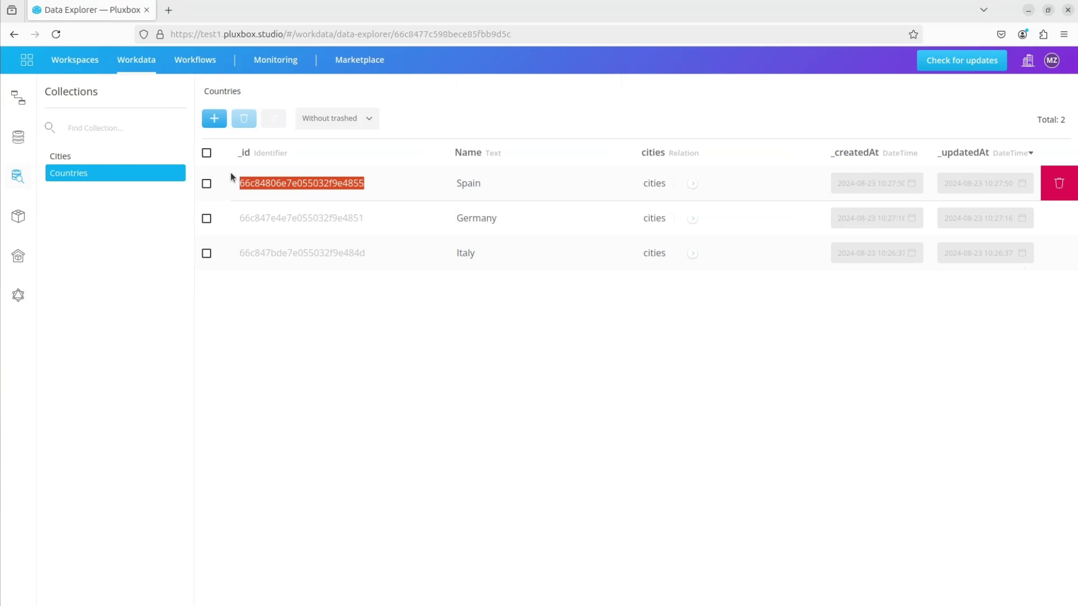
pyautogui.click(60, 156)
pyautogui.click(214, 118)
pyautogui.click(428, 390)
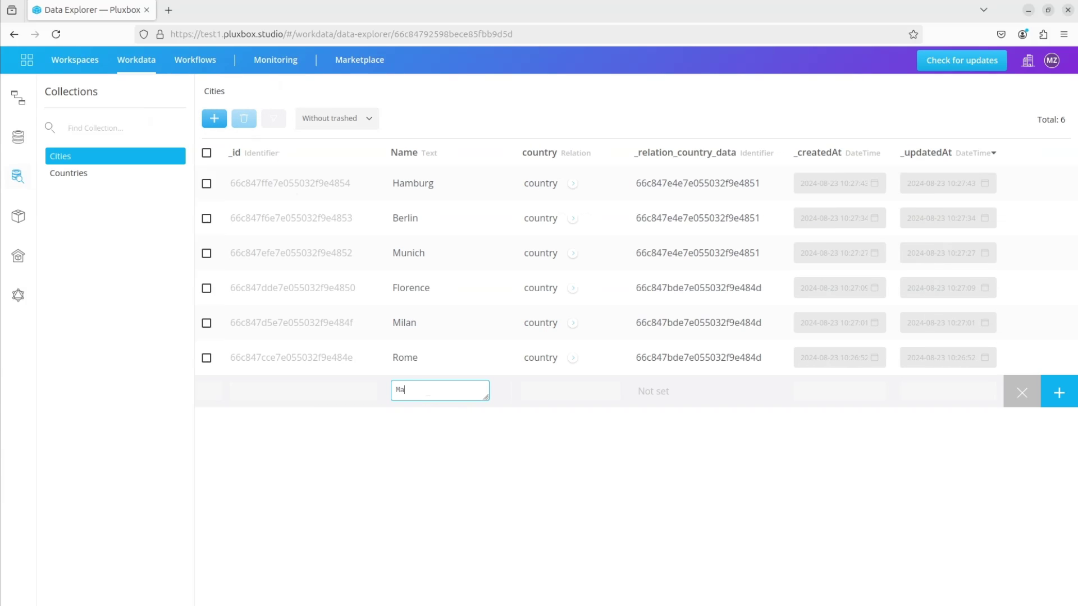
pyautogui.write('Madrid')
pyautogui.press('Tab')
pyautogui.write('66c84806e7e055032f9e4855')
pyautogui.click(1059, 391)
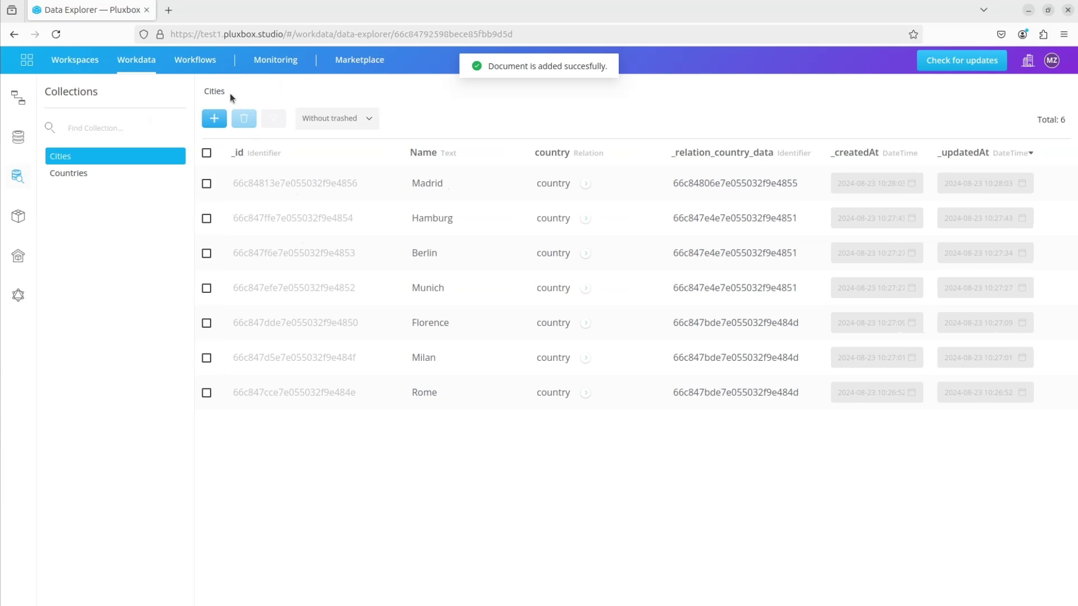
# Add a Cities entry named Barcelona with Spain's identifier as its _relation_country_data
pyautogui.click(432, 422)
pyautogui.write('Barcelona')
pyautogui.click(654, 426)
pyautogui.write('66c84806e7e055032f9e4855')
pyautogui.click(1059, 427)
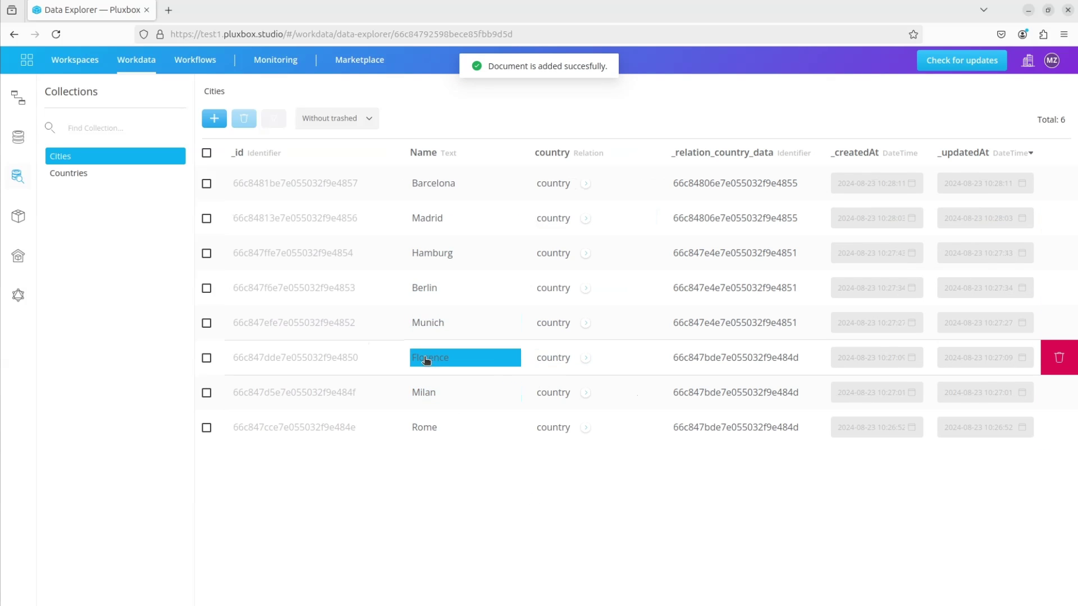
# Check the relation in both directions by following Florence's country link and Germany's cities link
pyautogui.click(557, 360)
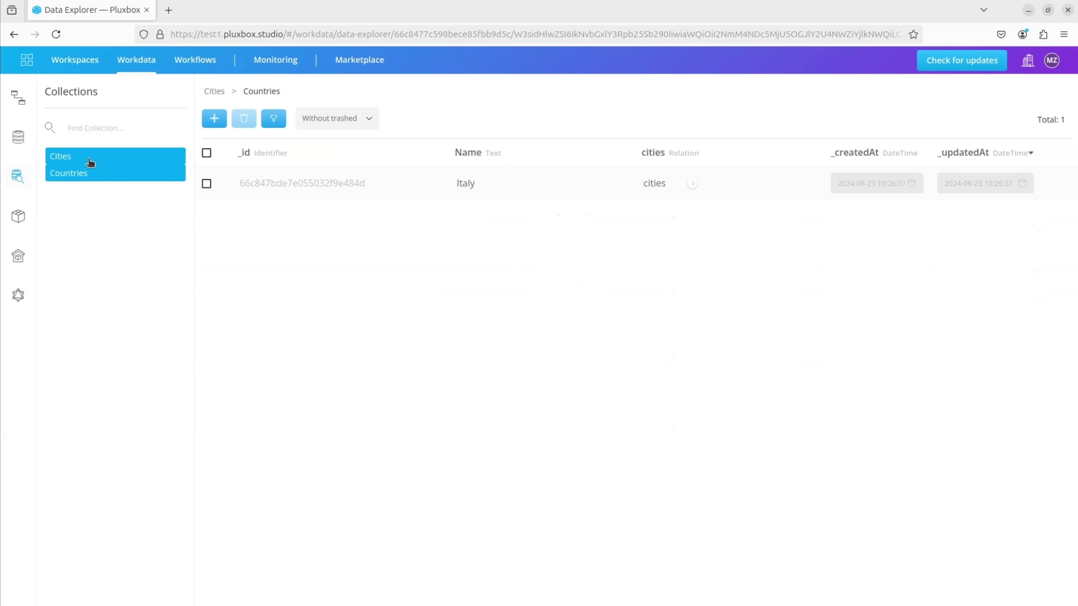
pyautogui.click(89, 162)
pyautogui.click(91, 173)
pyautogui.click(470, 229)
pyautogui.click(655, 229)
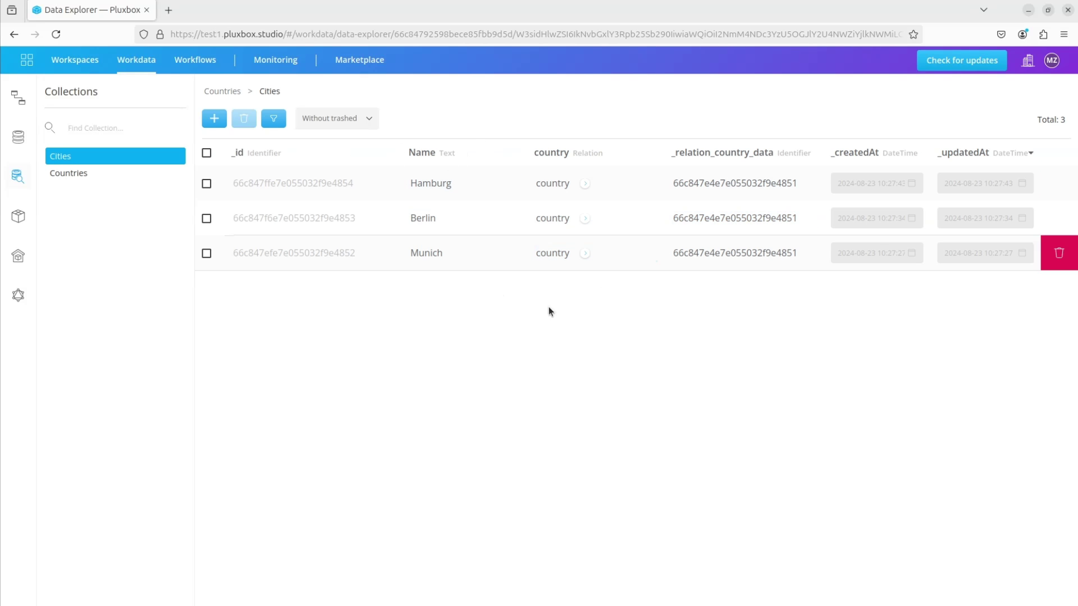
# Revisit the Workdata overview, then open the Video workspace with its home-page in design-only view
pyautogui.click(19, 96)
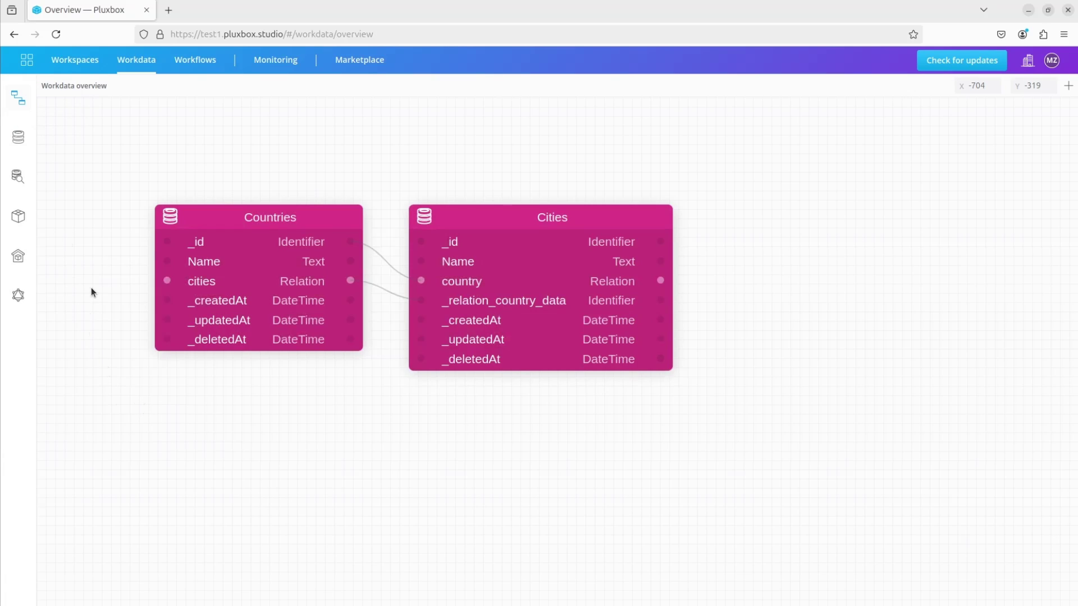
pyautogui.click(75, 59)
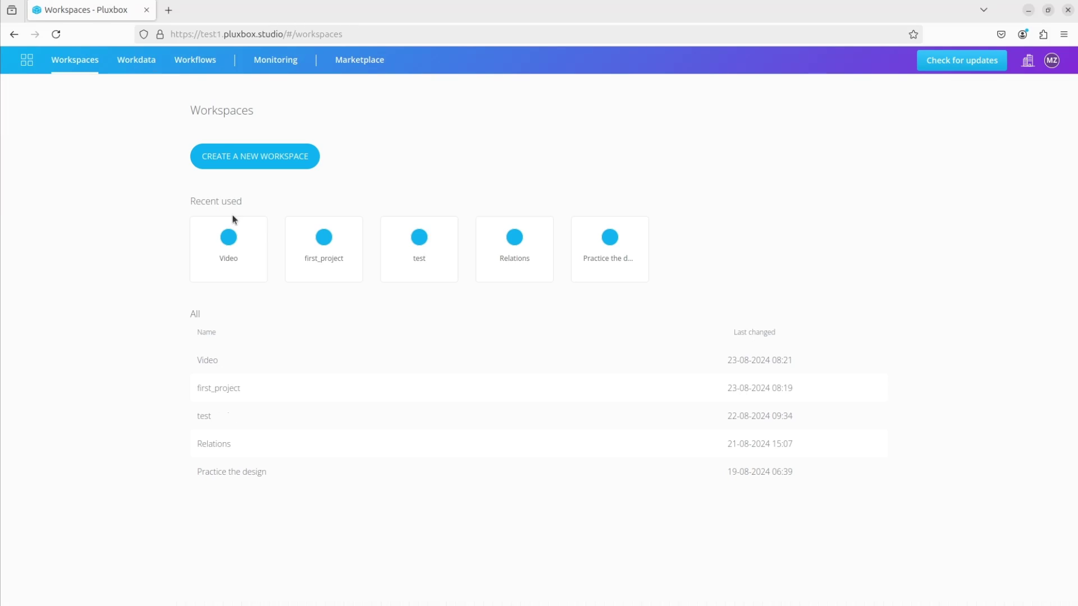
pyautogui.click(222, 251)
pyautogui.click(862, 90)
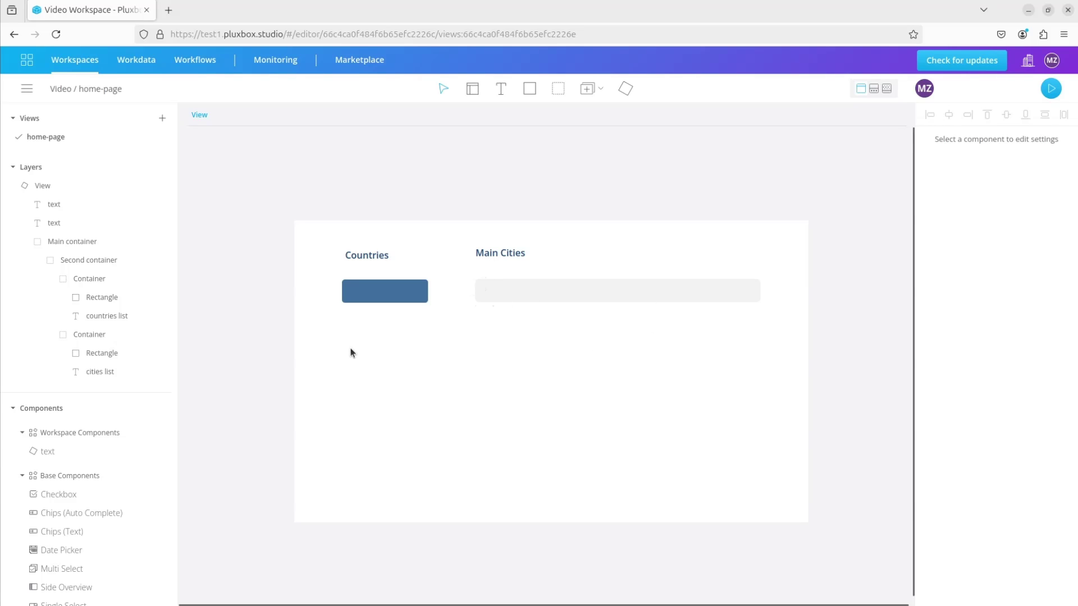
# Examine the home-page layers: the two heading texts, the nested containers, their rectangles, and the countries list and cities list texts
pyautogui.click(90, 205)
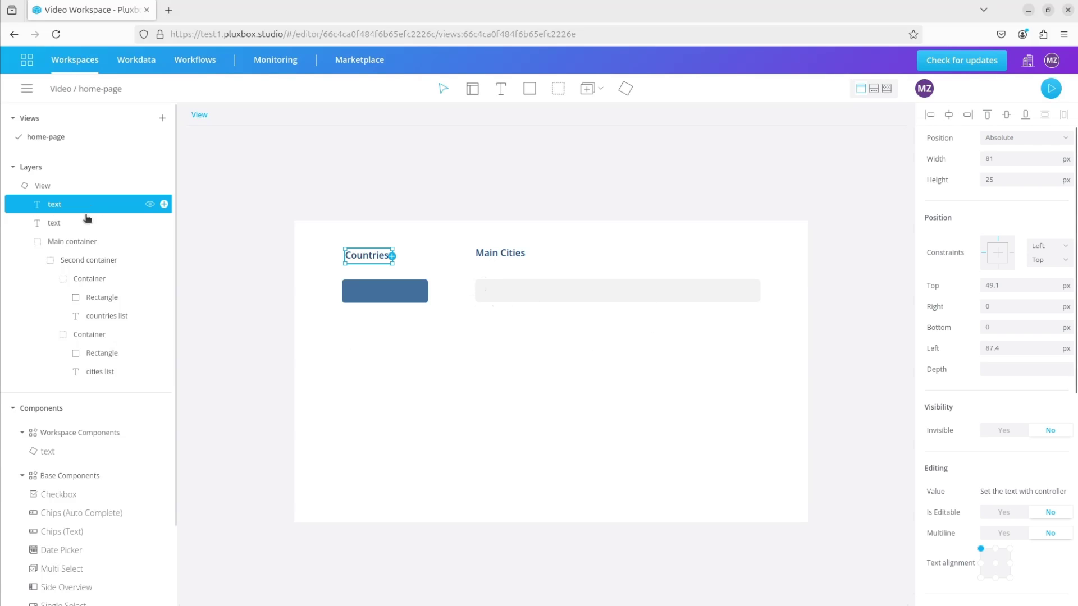
pyautogui.click(86, 224)
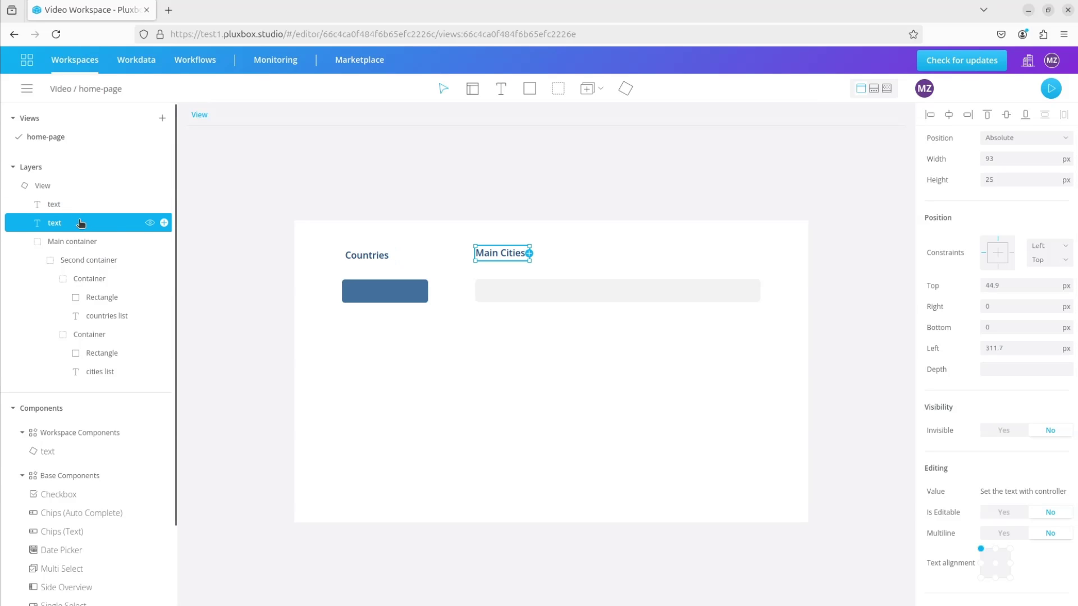
pyautogui.click(80, 243)
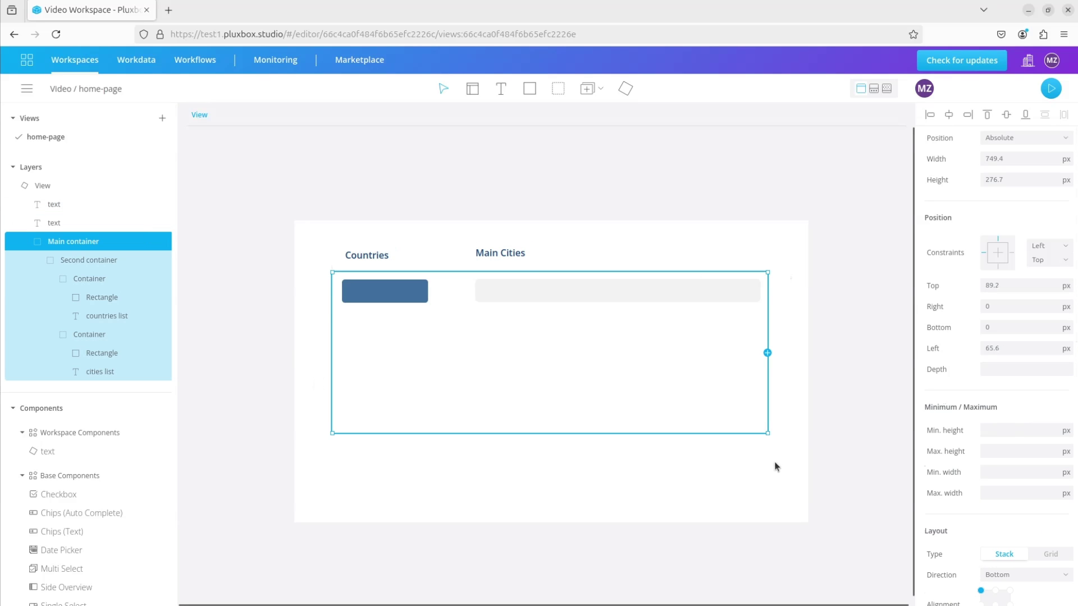
pyautogui.scroll(-3, 960, 478)
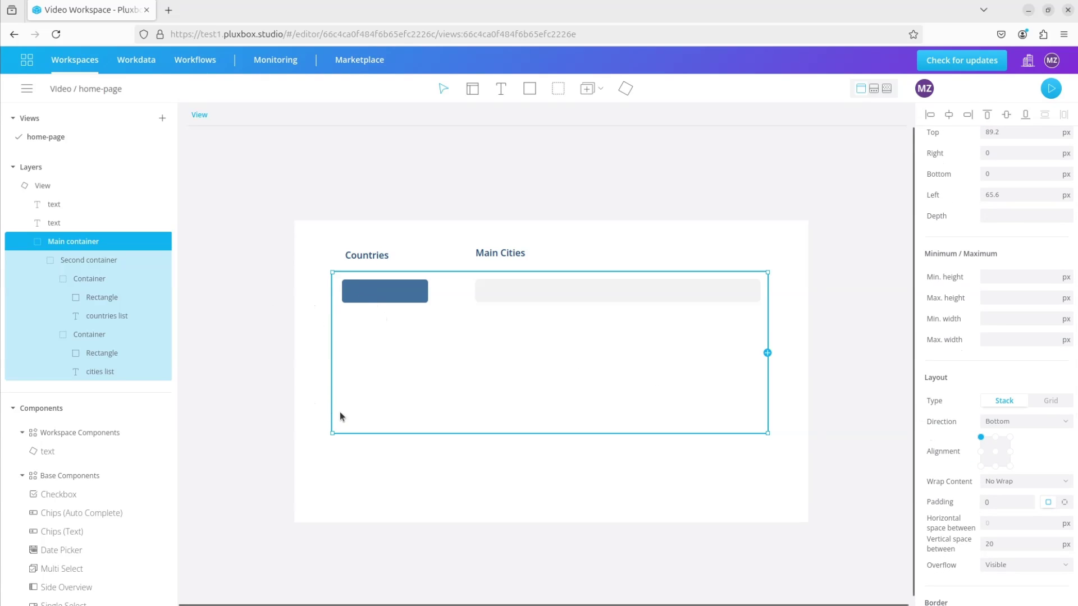
pyautogui.click(72, 263)
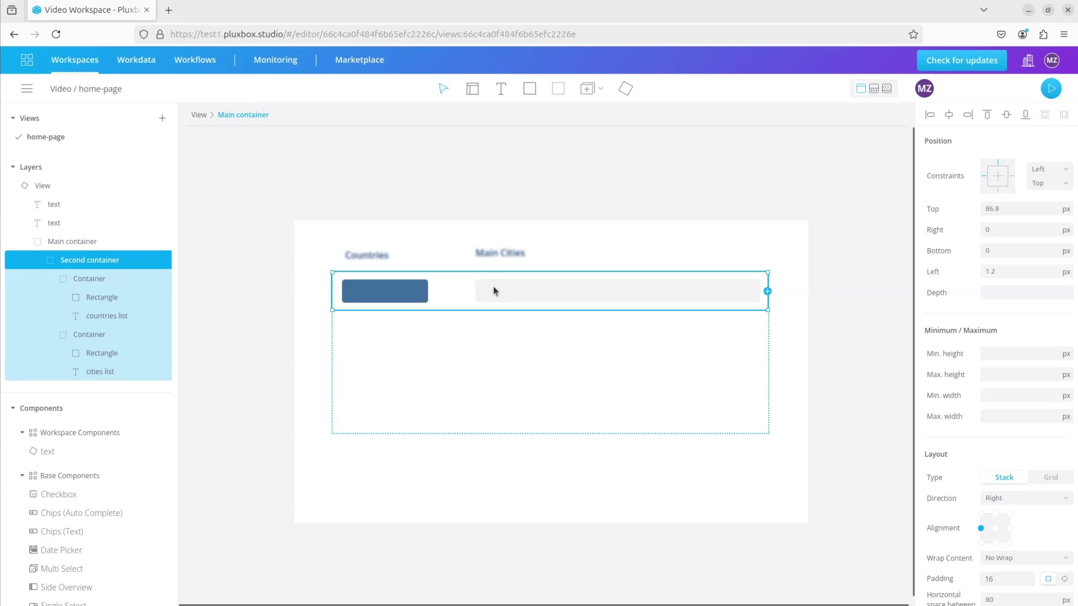
pyautogui.click(93, 281)
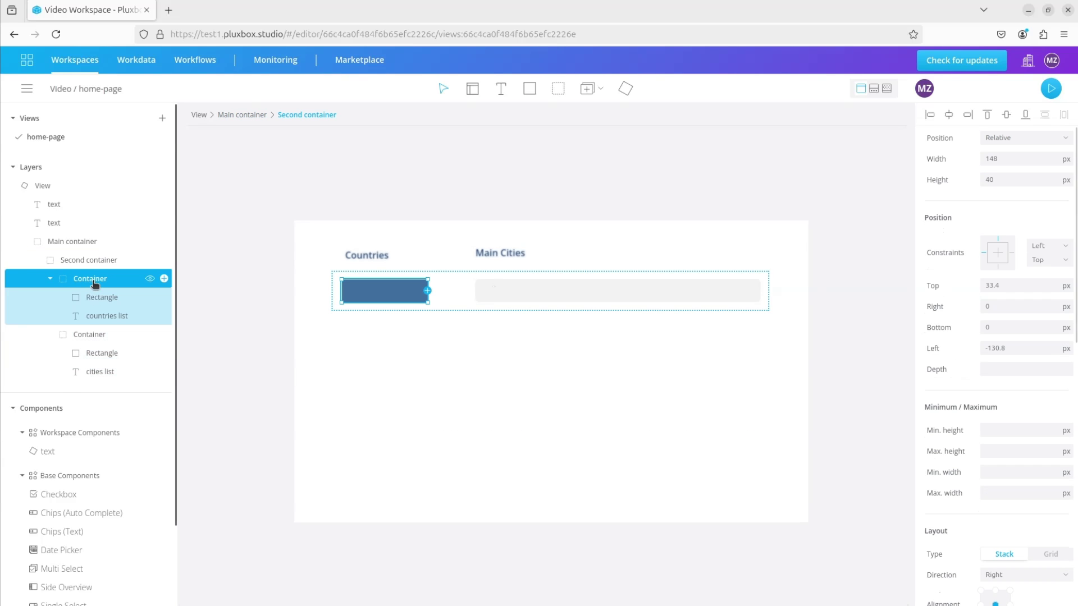
pyautogui.click(92, 335)
pyautogui.click(98, 300)
pyautogui.click(101, 318)
pyautogui.click(102, 355)
pyautogui.click(105, 372)
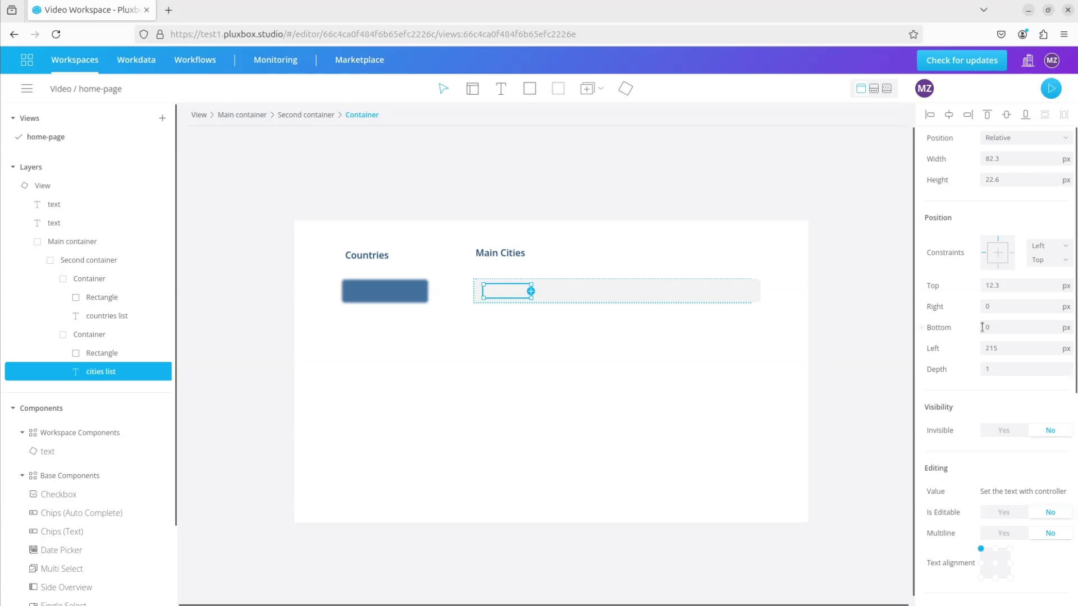
# Examine the position setting of the cities list text and the layout settings of its parent container
pyautogui.click(1002, 147)
pyautogui.click(1000, 146)
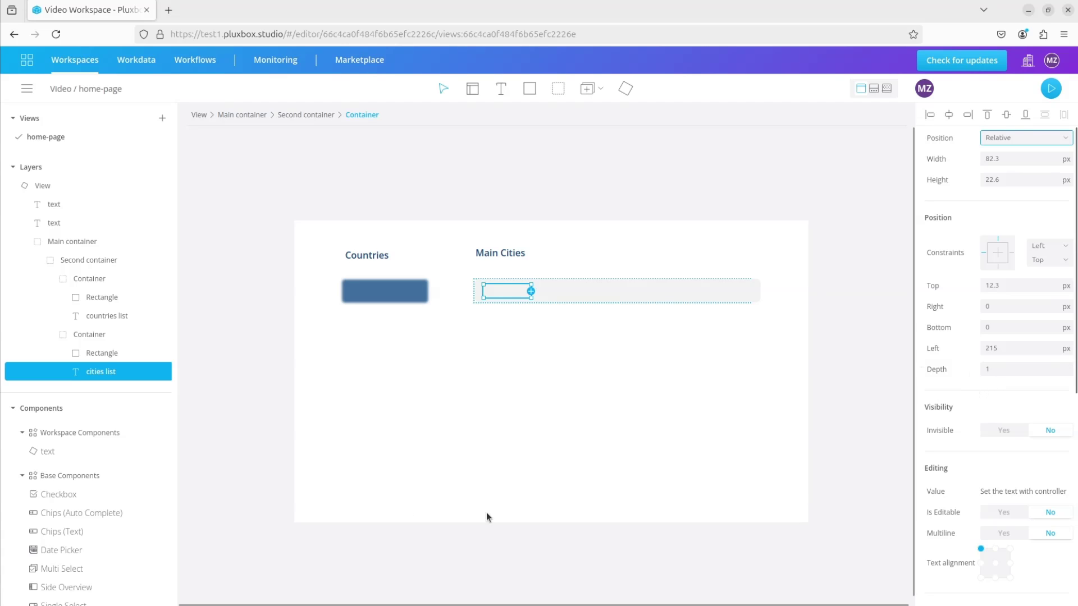
pyautogui.click(98, 337)
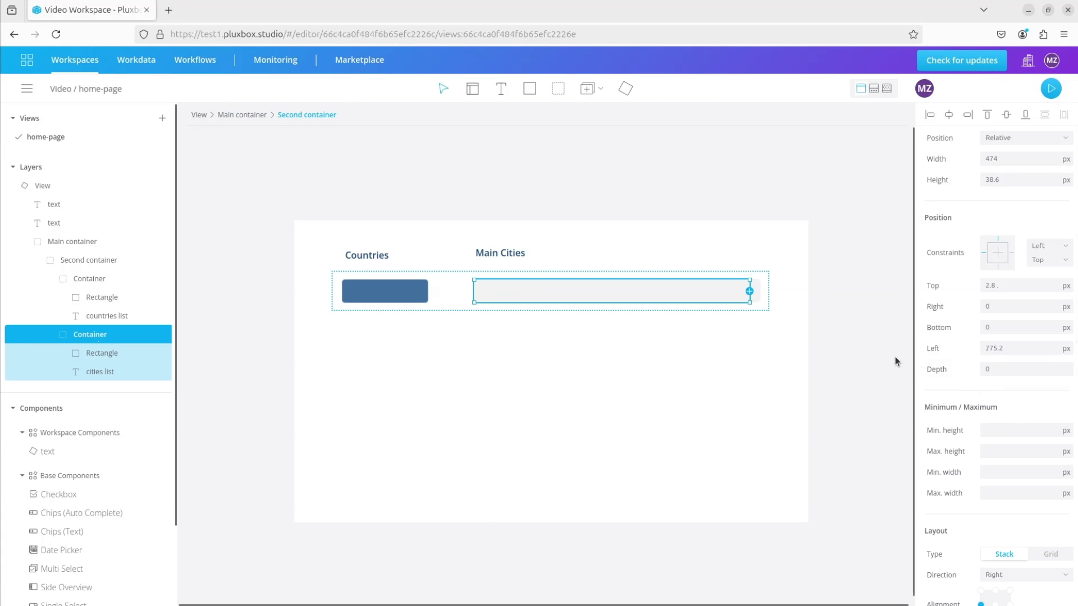
pyautogui.scroll(-3, 972, 420)
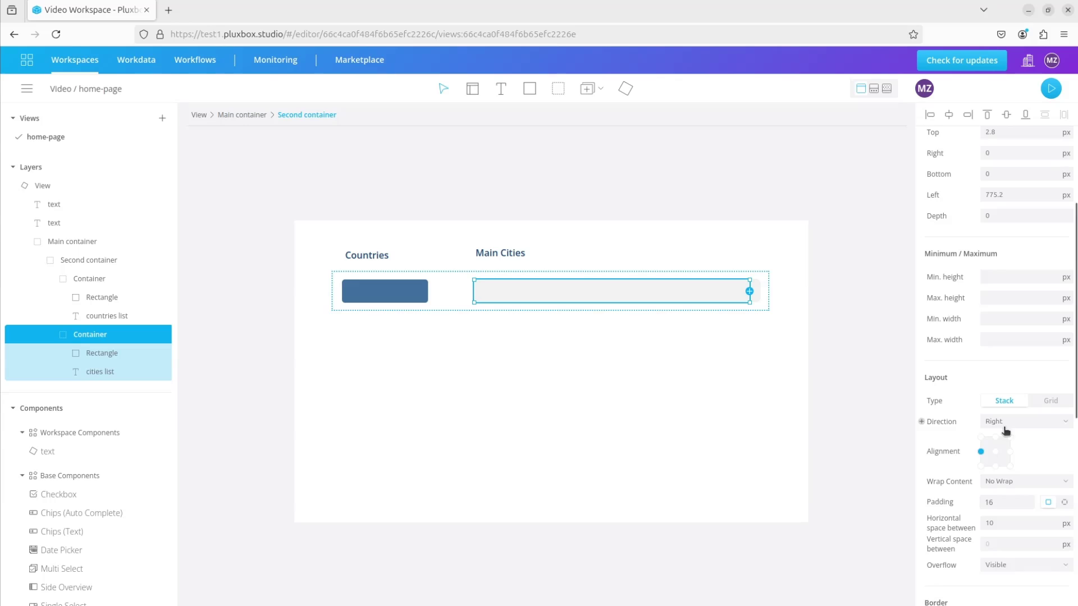
pyautogui.scroll(-2, 989, 464)
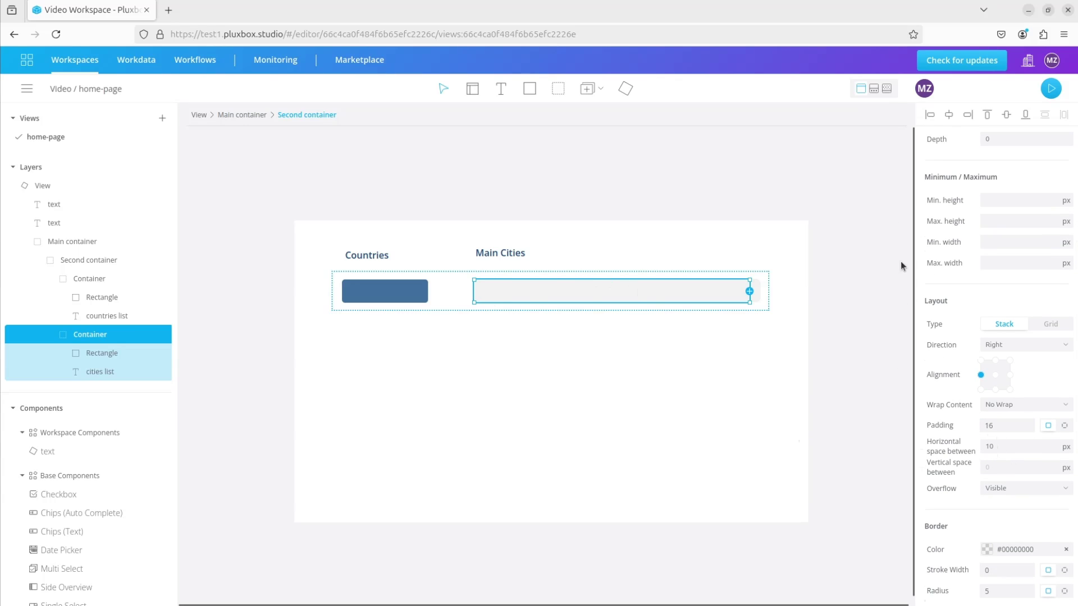
# Show the logic area beneath the home-page design and add the View's Load event block to it
pyautogui.click(874, 89)
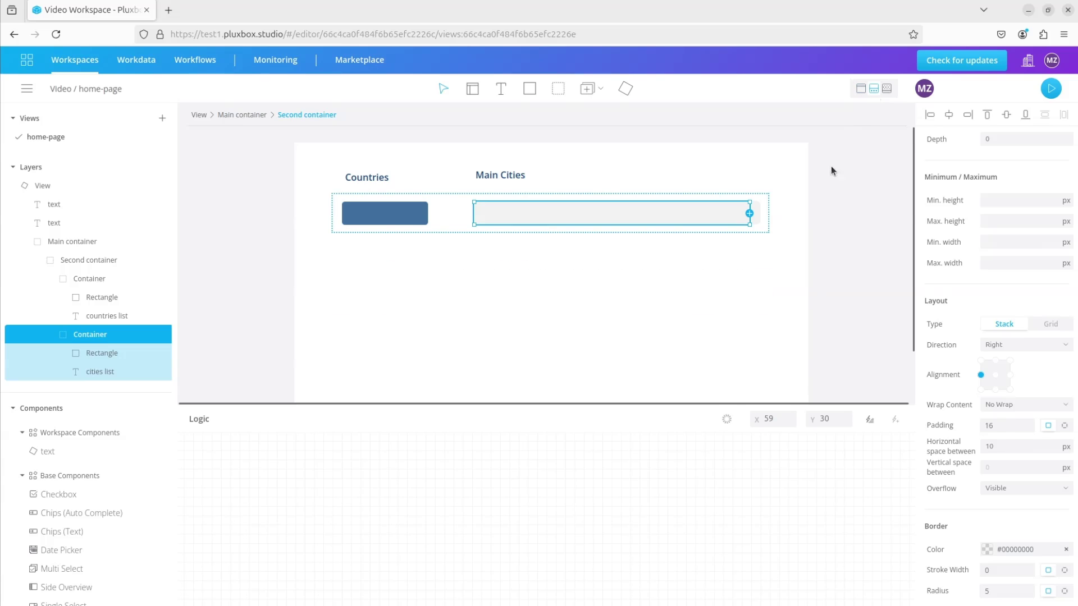
pyautogui.click(253, 332)
pyautogui.click(164, 186)
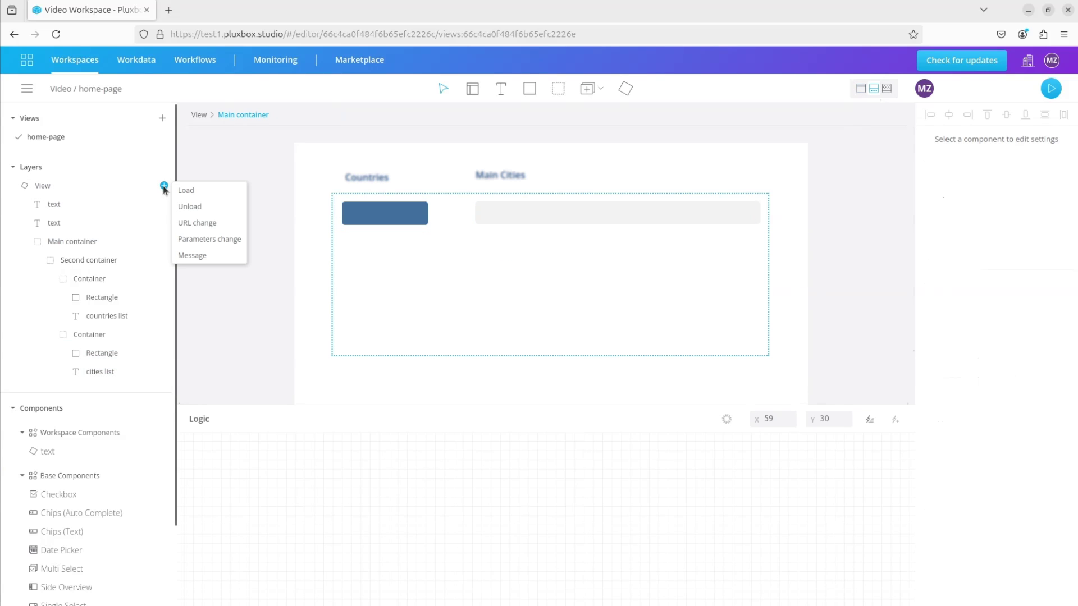
pyautogui.click(186, 190)
pyautogui.moveTo(226, 451); pyautogui.dragTo(249, 473)
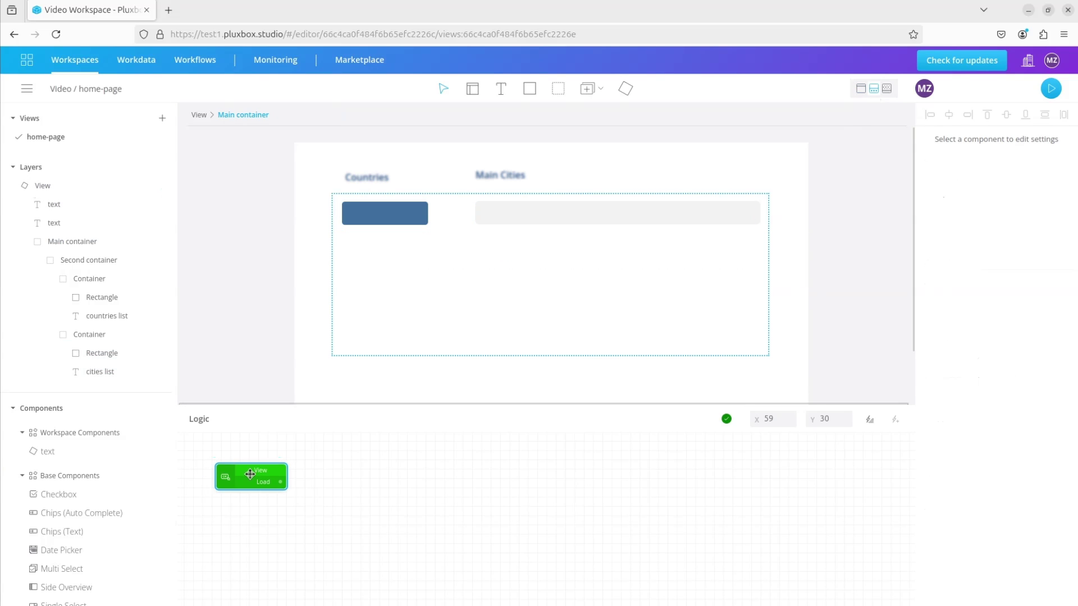
# Add a Live List block for the Countries collection's list and connect the View's Load output to its Start input
pyautogui.click(870, 420)
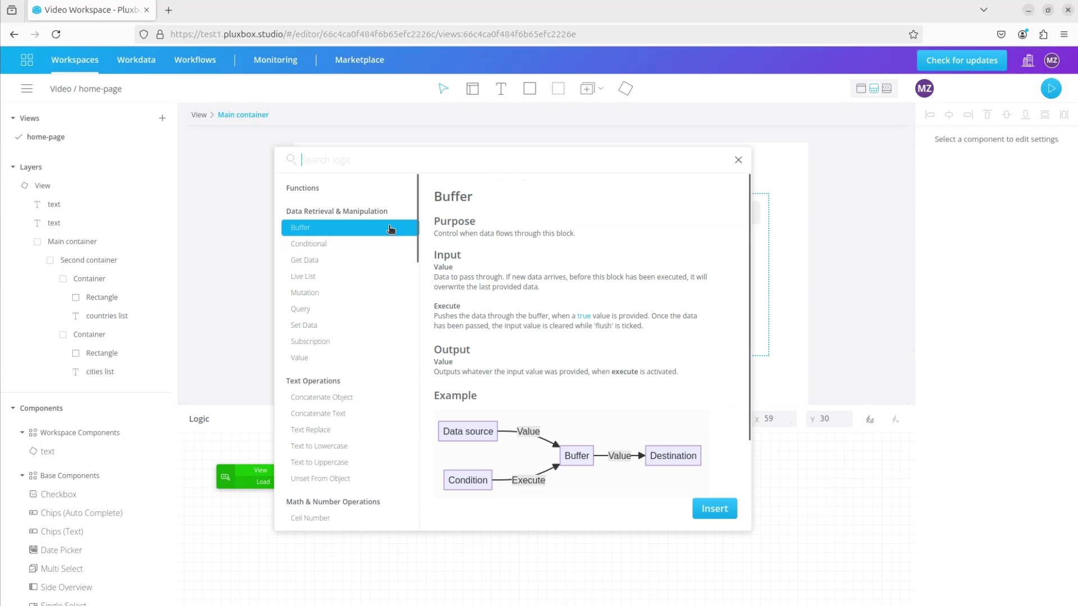
pyautogui.write('live')
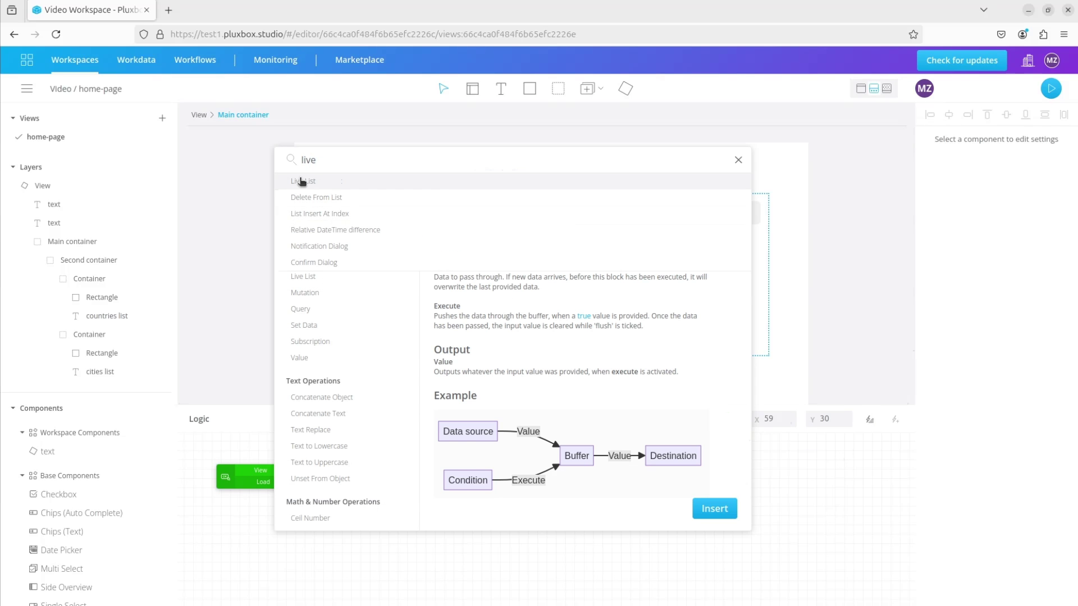
pyautogui.press('Return')
pyautogui.click(700, 508)
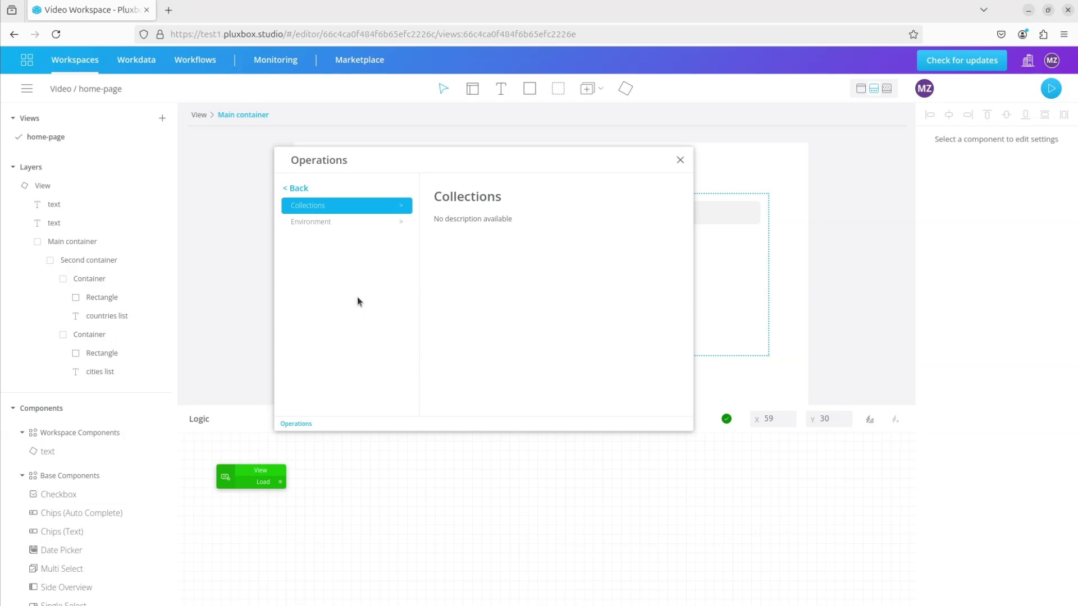
pyautogui.doubleClick(308, 205)
pyautogui.doubleClick(306, 223)
pyautogui.moveTo(261, 485); pyautogui.dragTo(377, 504)
pyautogui.moveTo(281, 481); pyautogui.dragTo(313, 486)
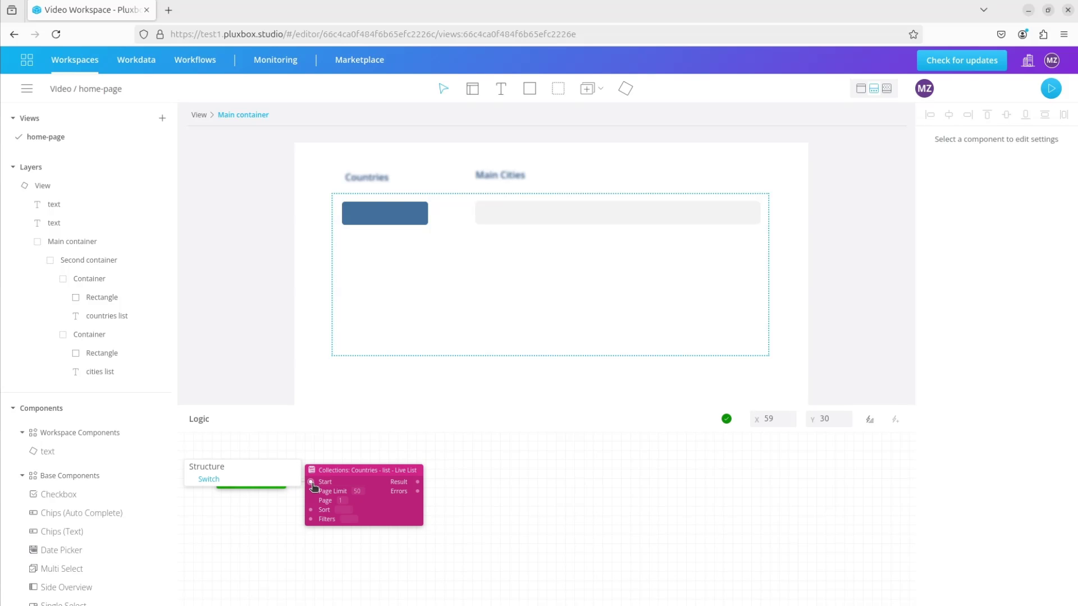
# Add a Get Data block fed by the Live List's Result and set its path to "edges"
pyautogui.click(895, 419)
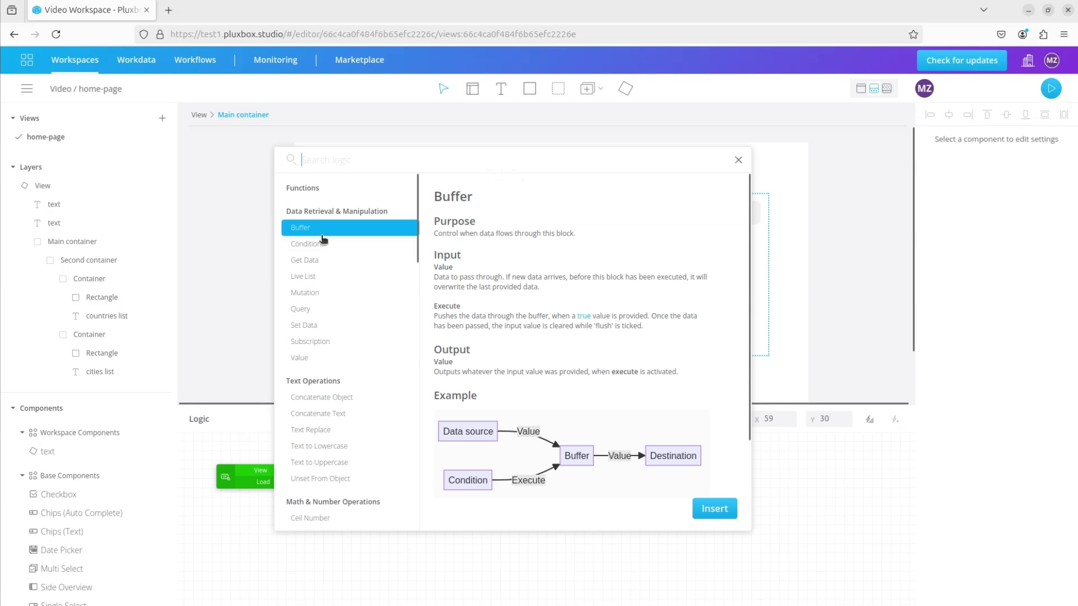
pyautogui.click(315, 261)
pyautogui.click(715, 508)
pyautogui.moveTo(222, 448); pyautogui.dragTo(490, 477)
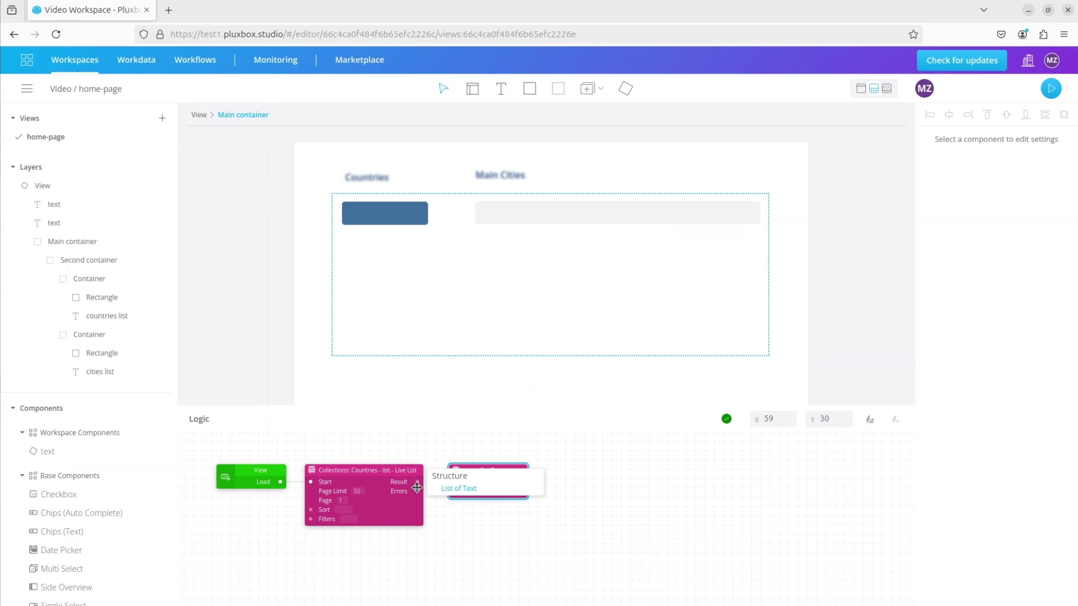
pyautogui.moveTo(418, 482); pyautogui.dragTo(454, 493)
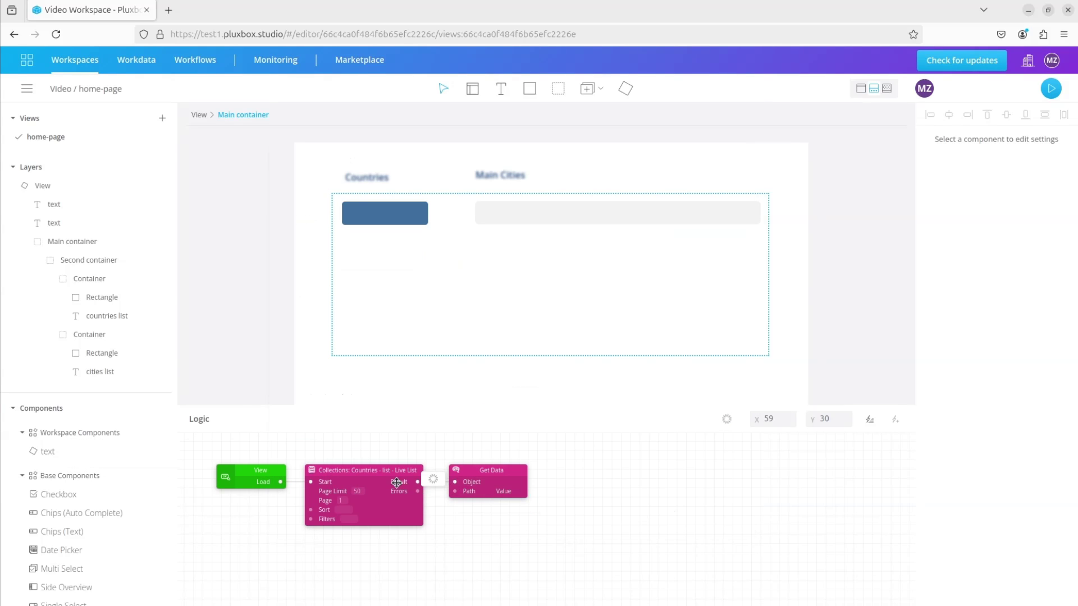
pyautogui.moveTo(404, 483)
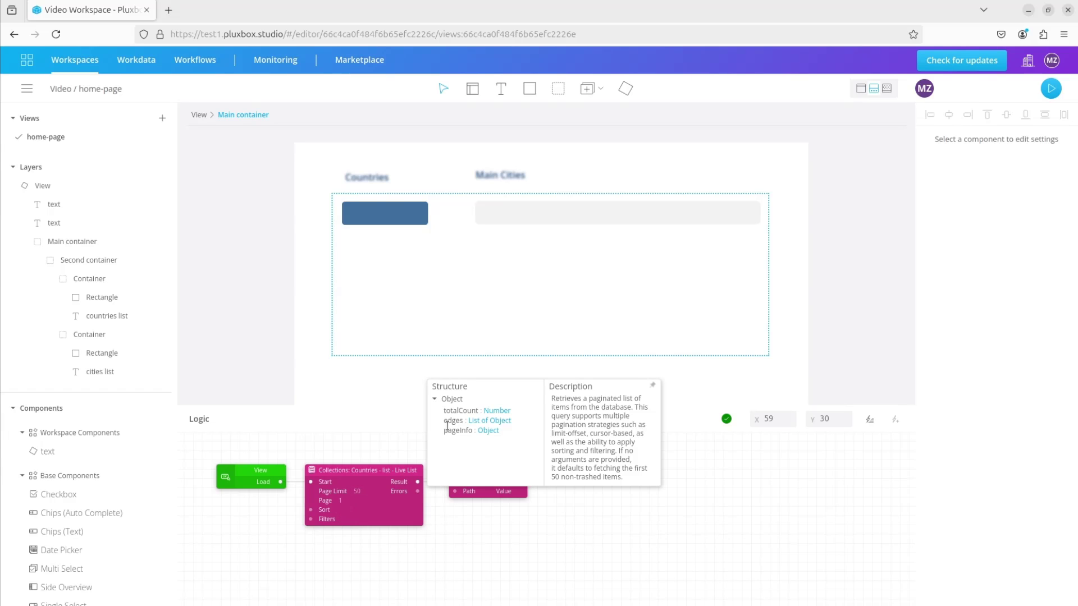
pyautogui.click(485, 492)
pyautogui.write('edges')
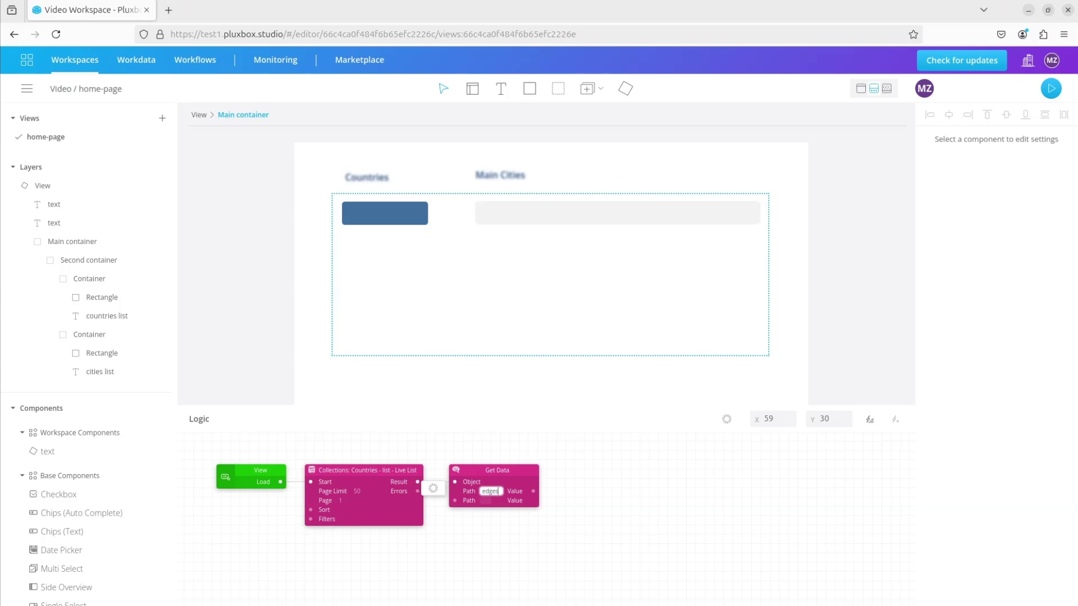
# Add a Loop List block and connect the edges value of Get Data to its List input
pyautogui.click(870, 419)
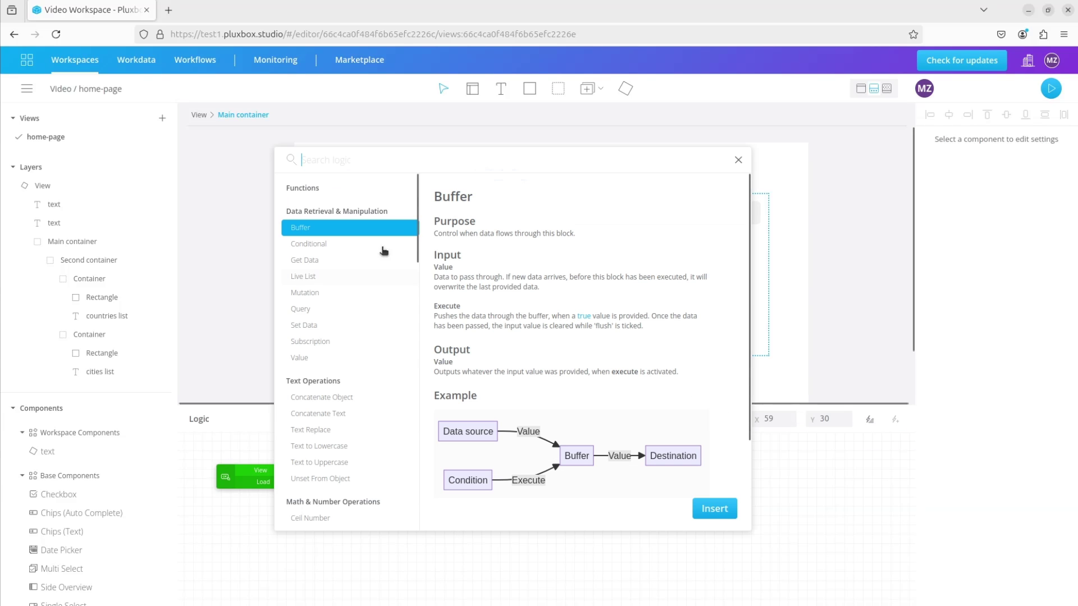
pyautogui.write('loop')
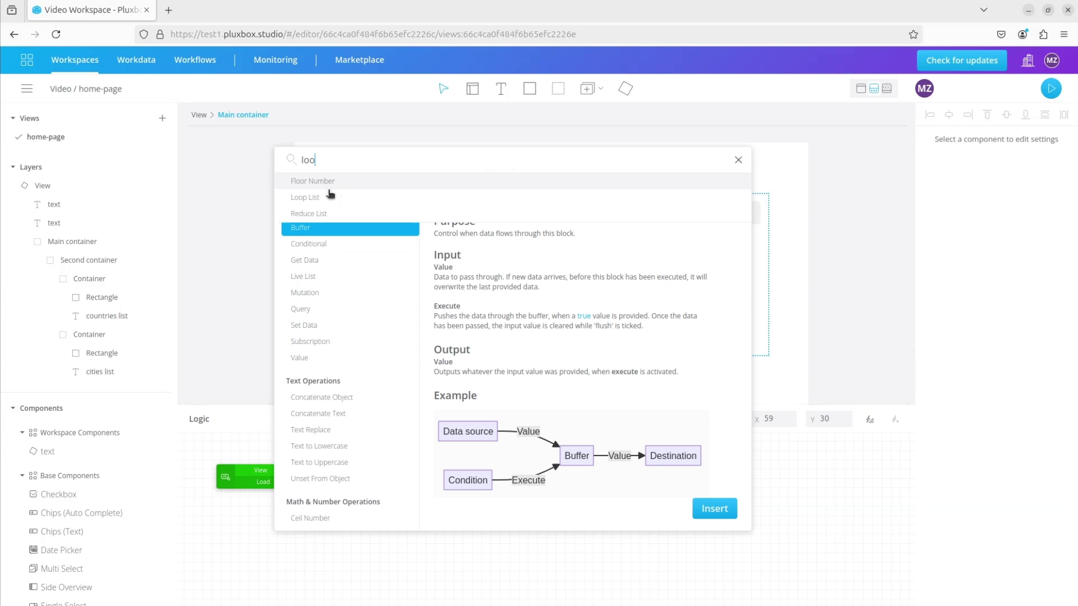
pyautogui.click(311, 198)
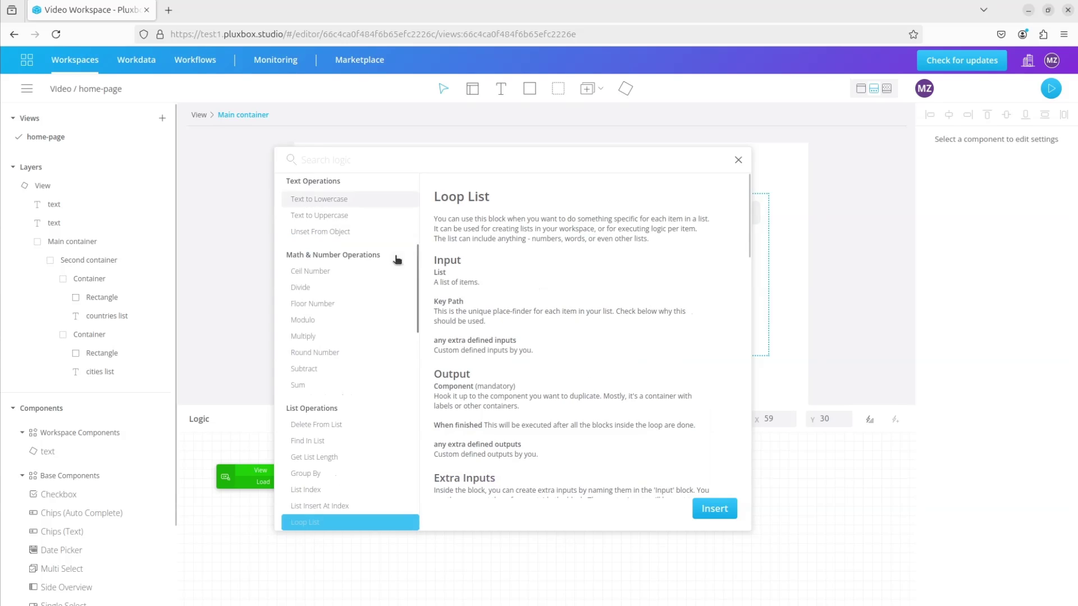
pyautogui.click(714, 508)
pyautogui.moveTo(270, 453); pyautogui.dragTo(640, 481)
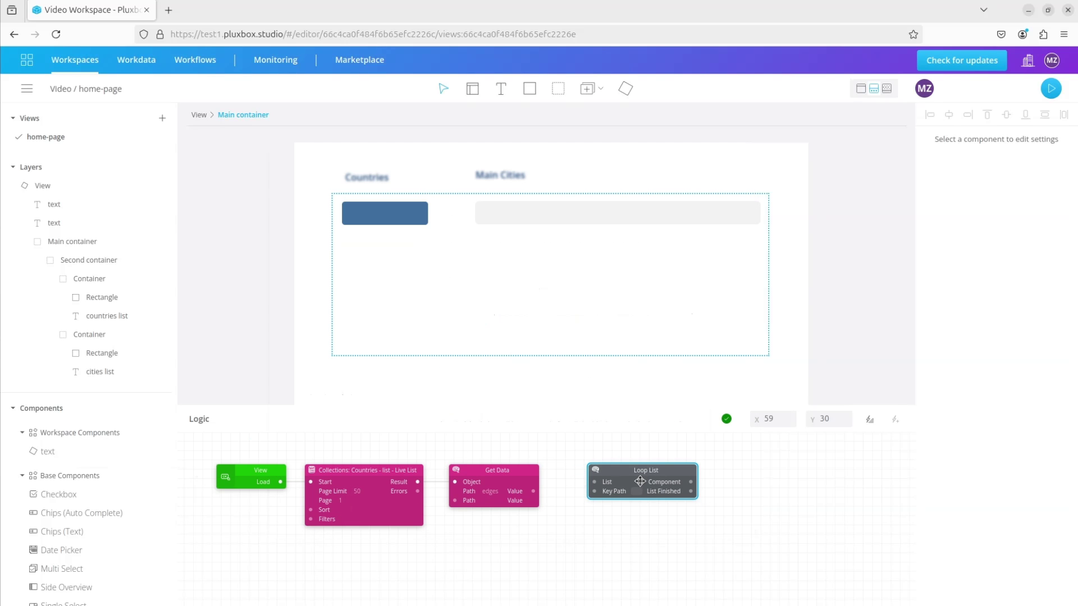
pyautogui.moveTo(533, 491); pyautogui.dragTo(594, 481)
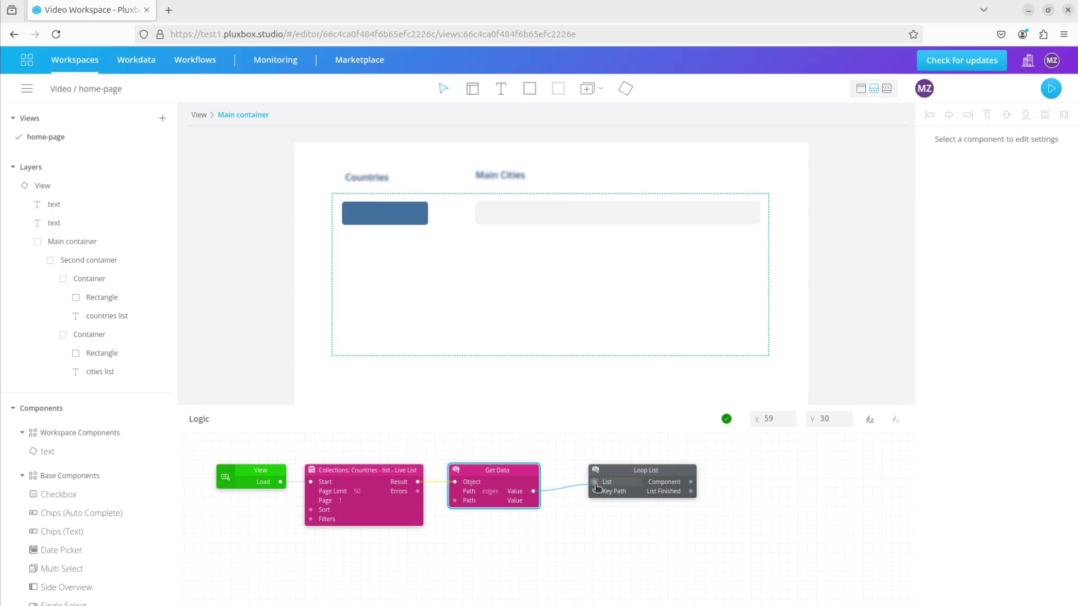
# Set the Loop List block's Key Path to "node"
pyautogui.moveTo(516, 491)
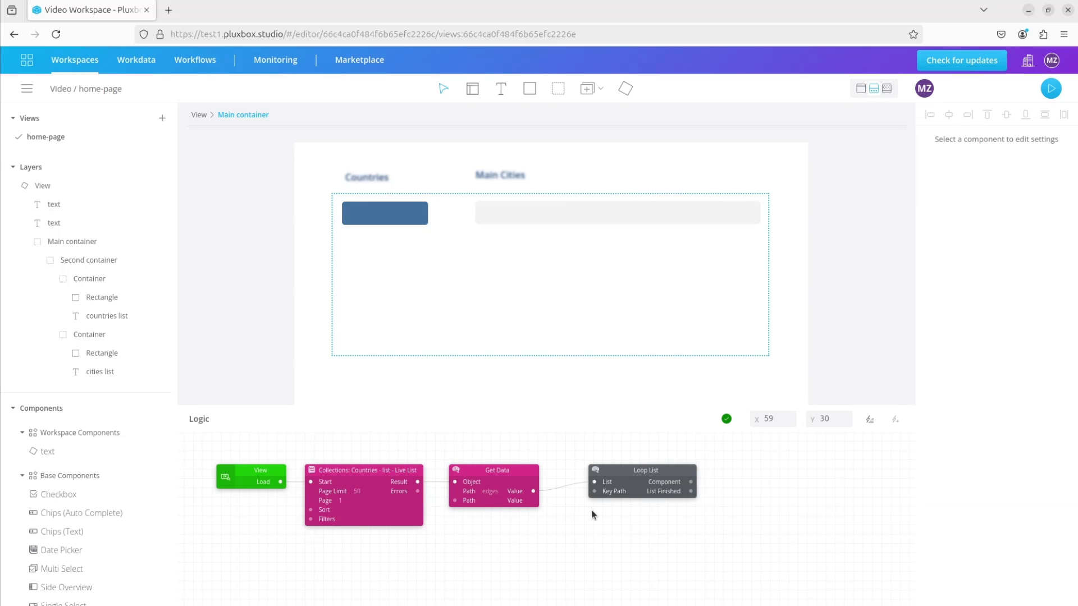
pyautogui.click(626, 492)
pyautogui.write('nod')
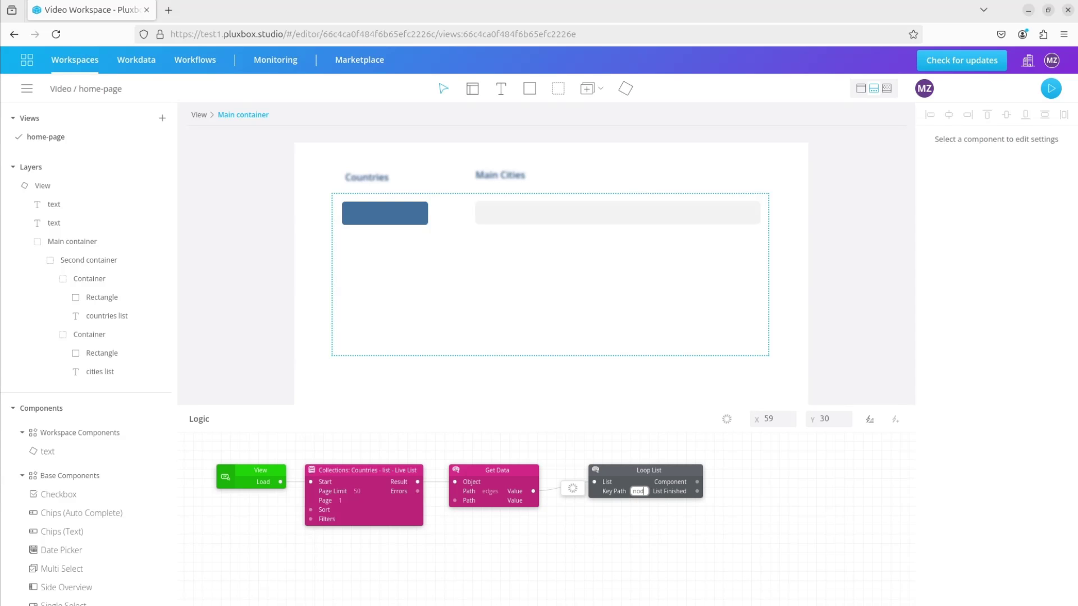
pyautogui.click(645, 538)
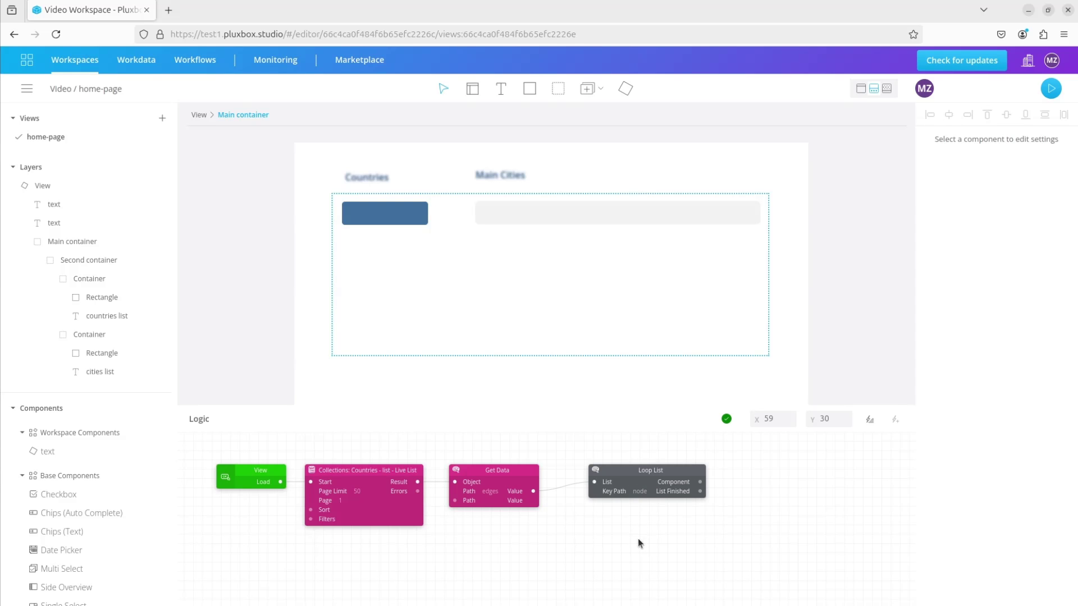
# Connect the Loop List's Component output to the Second container's Drag Data property
pyautogui.click(73, 268)
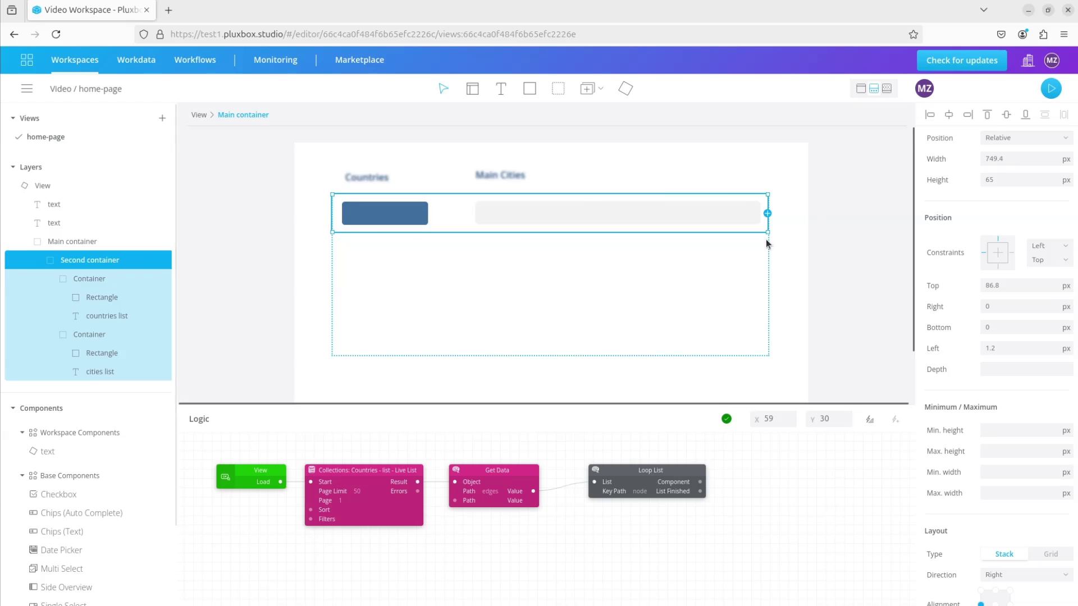
pyautogui.moveTo(700, 481); pyautogui.dragTo(922, 594)
pyautogui.scroll(-8, 952, 503)
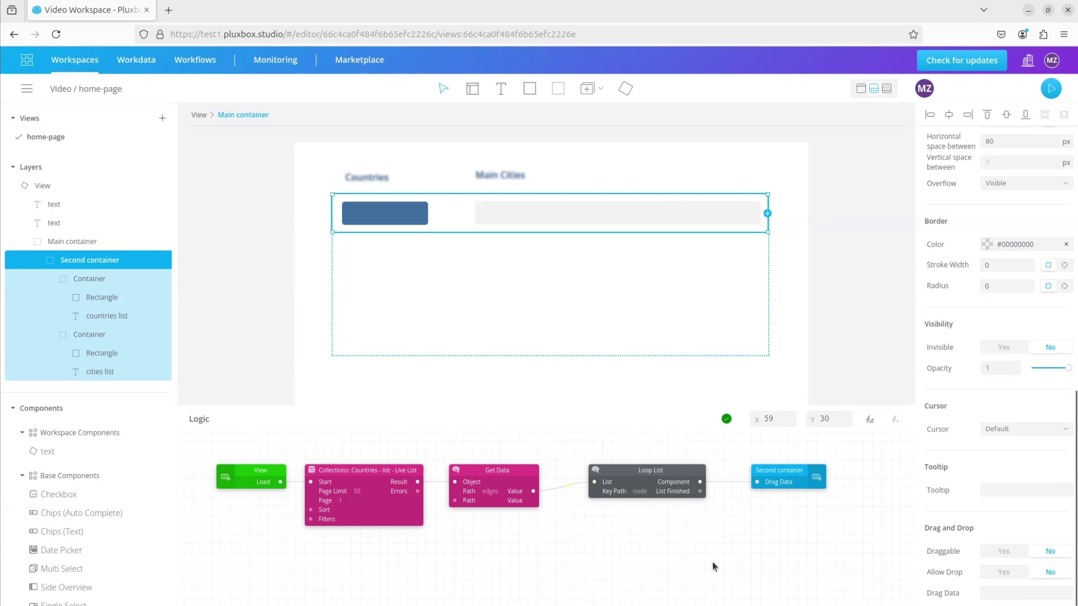
# Inside the Loop List's logic, add a Get Data block fed by the Input's Value and set its path to "node"
pyautogui.doubleClick(638, 484)
pyautogui.click(238, 318)
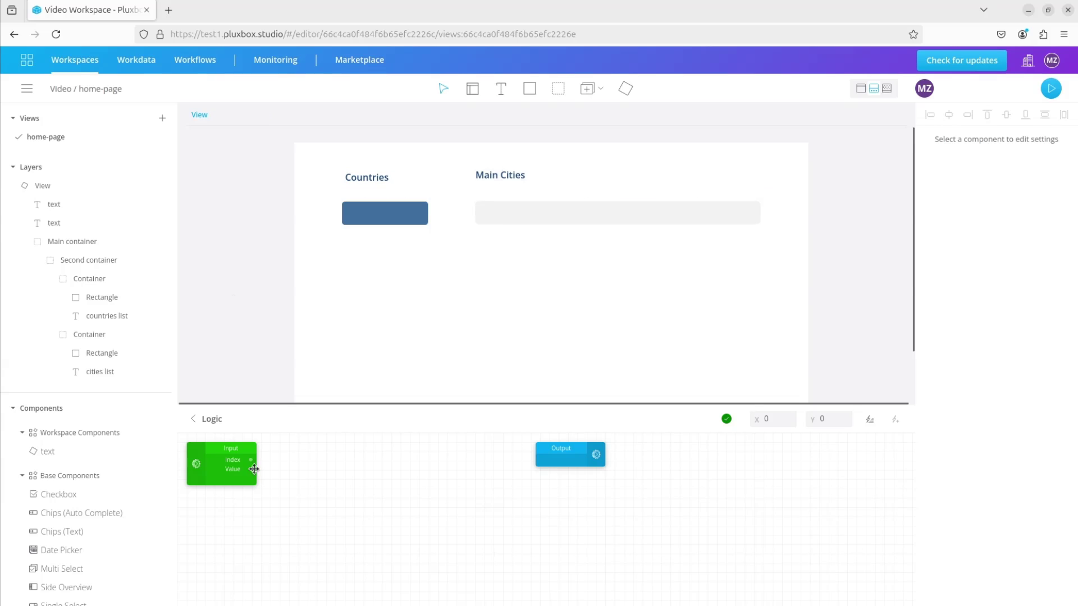
pyautogui.click(870, 419)
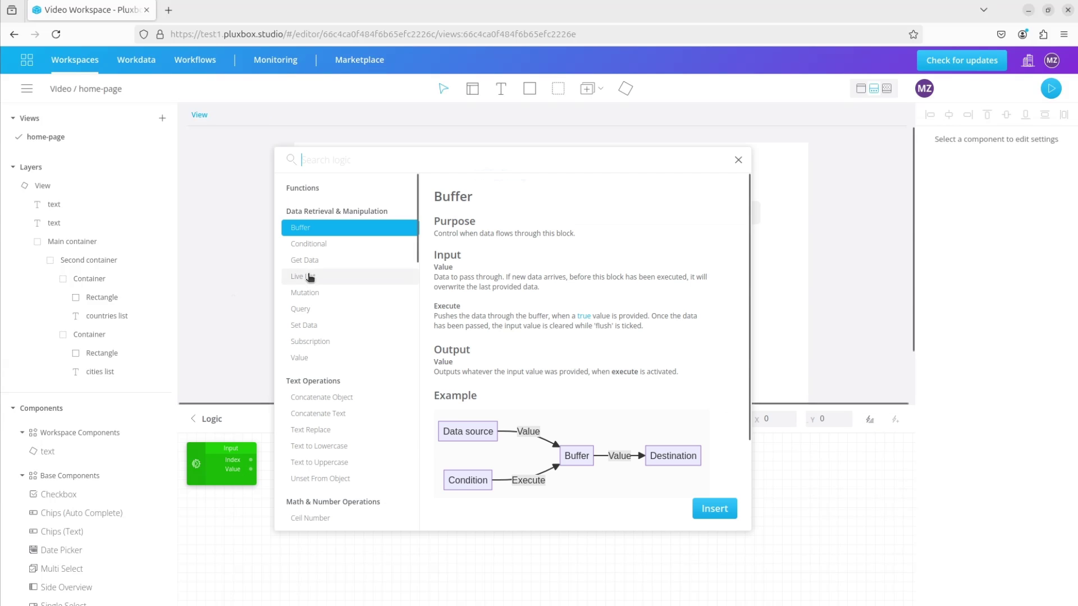
pyautogui.click(305, 259)
pyautogui.click(715, 509)
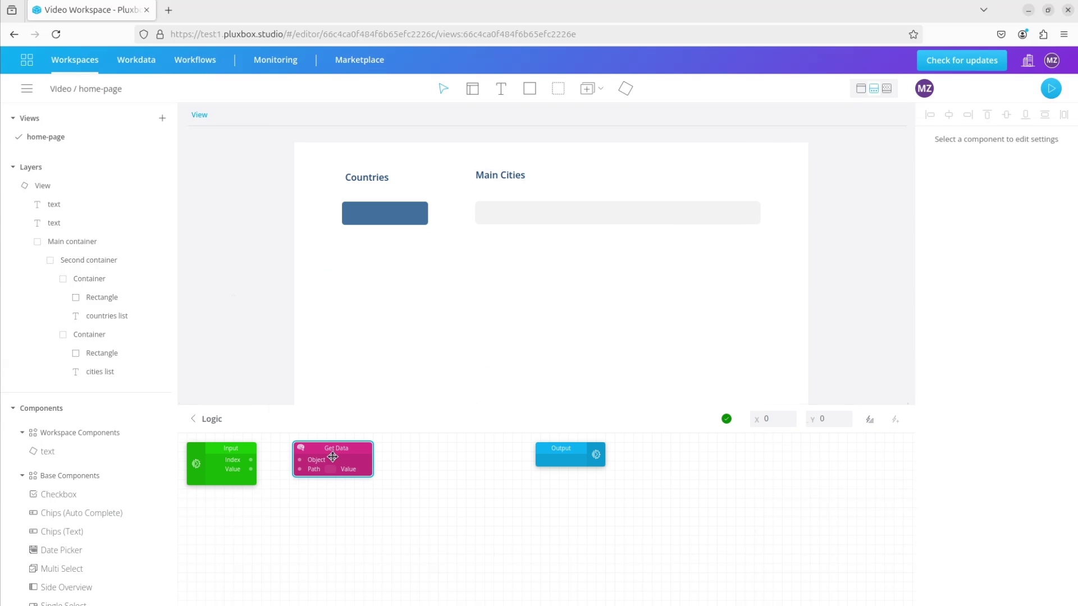
pyautogui.moveTo(251, 470); pyautogui.dragTo(296, 461)
pyautogui.moveTo(236, 471)
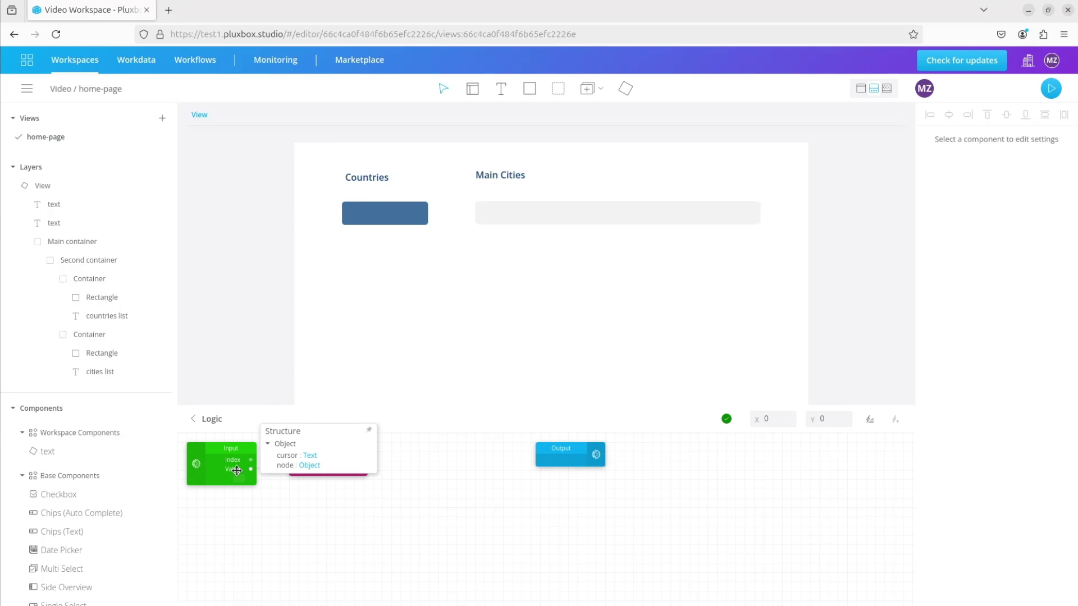
pyautogui.click(324, 468)
pyautogui.write('node')
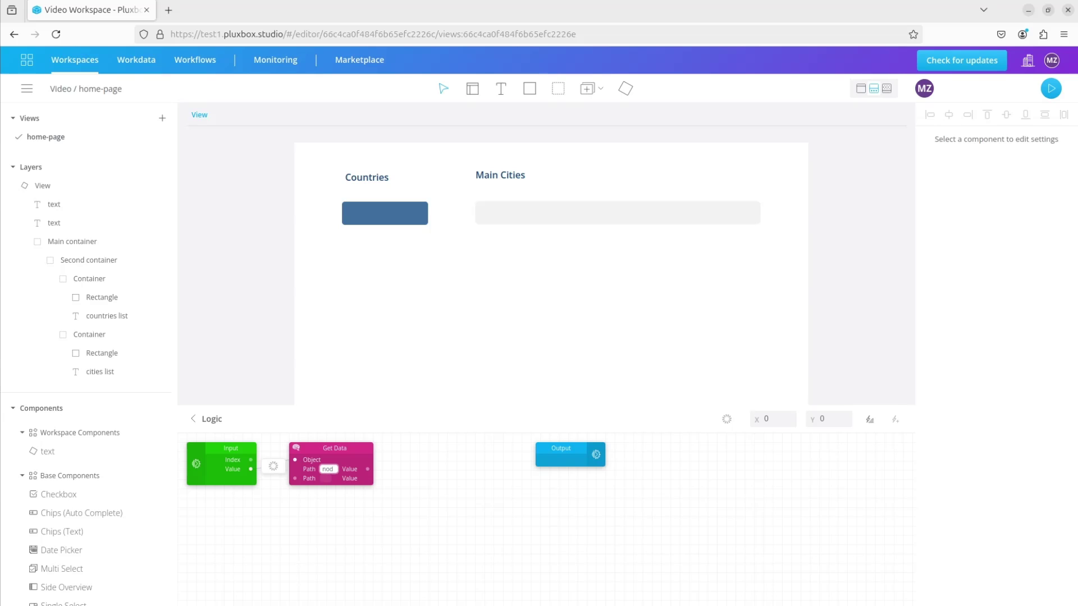
# Add a second Get Data block fed by the node value and set its path to "Name"
pyautogui.click(869, 420)
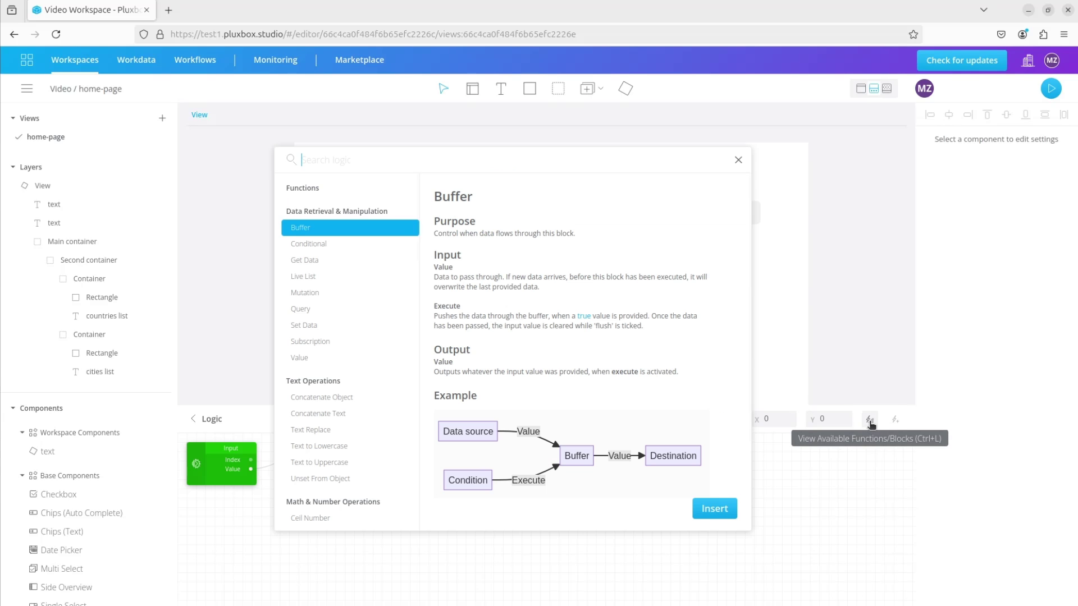
pyautogui.click(318, 262)
pyautogui.click(714, 508)
pyautogui.moveTo(225, 449); pyautogui.dragTo(424, 449)
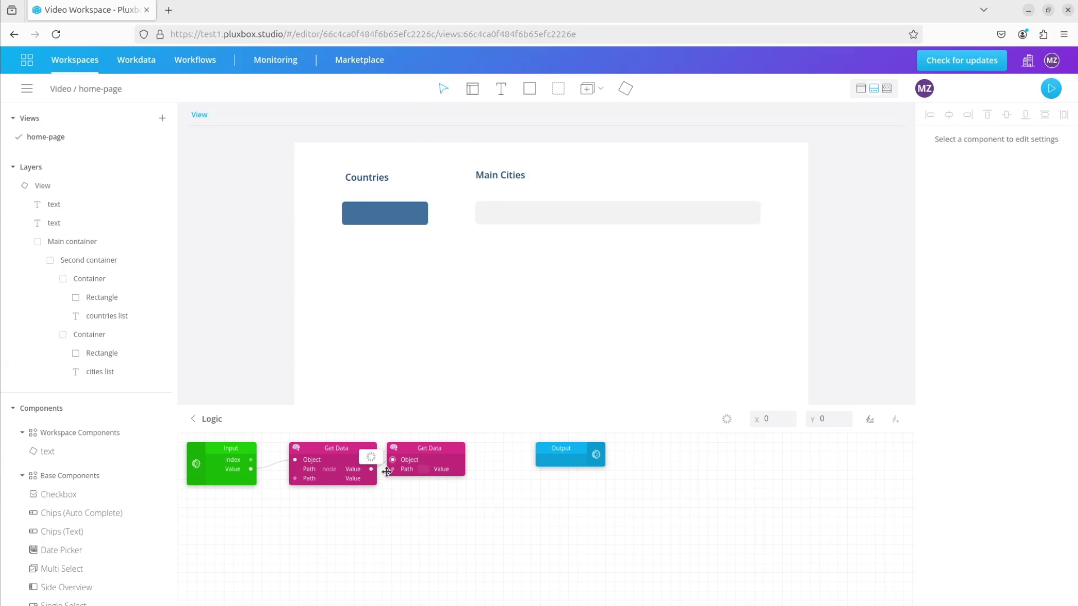
pyautogui.moveTo(353, 471)
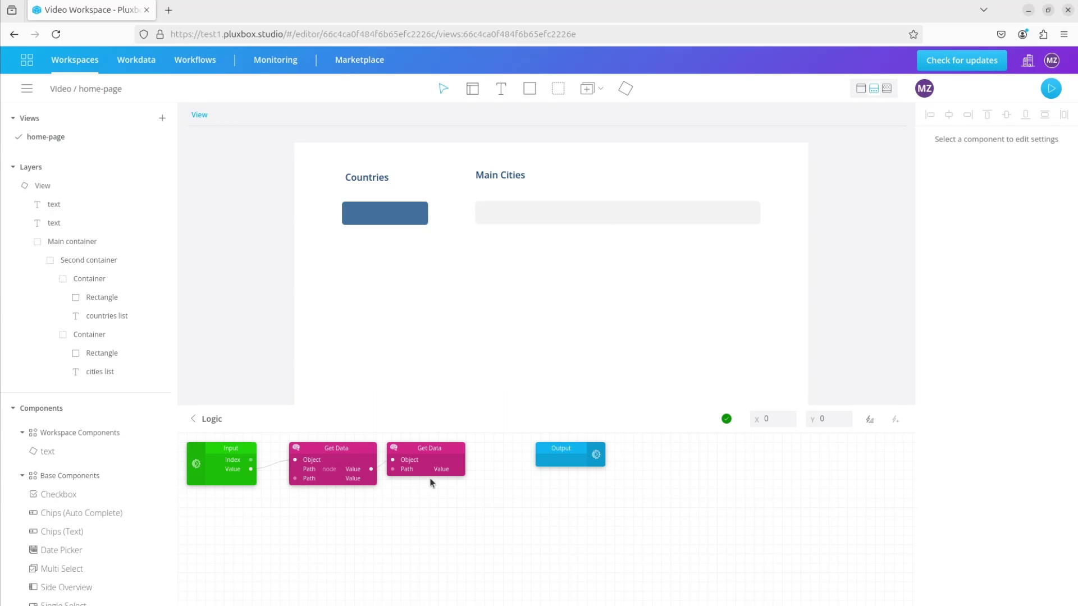
pyautogui.click(423, 469)
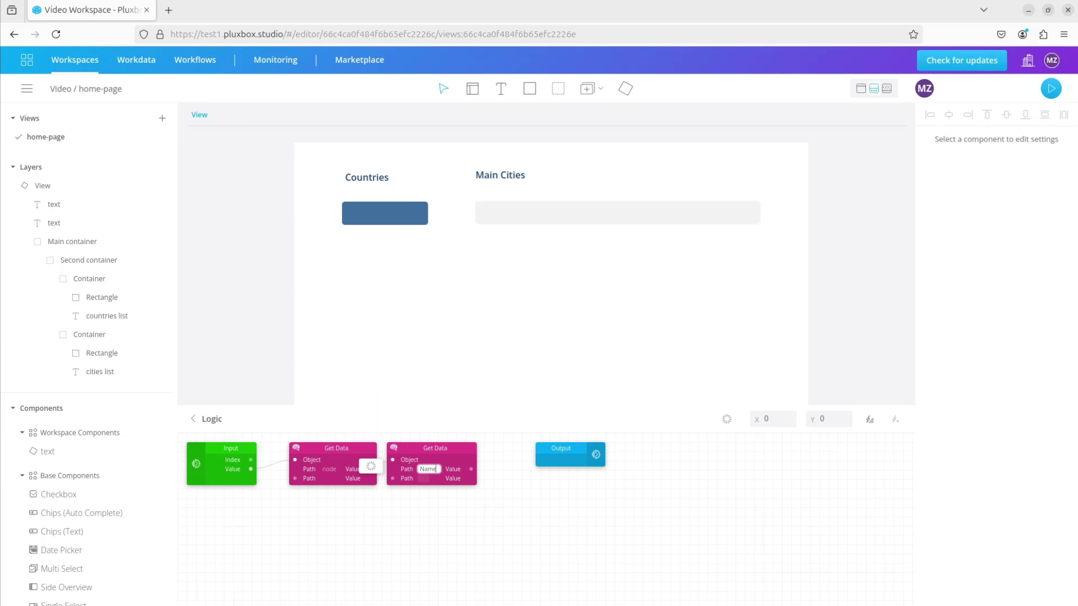
# Connect the Name value to the countries list text's Value and arrange the blocks with Output at the far end
pyautogui.click(87, 318)
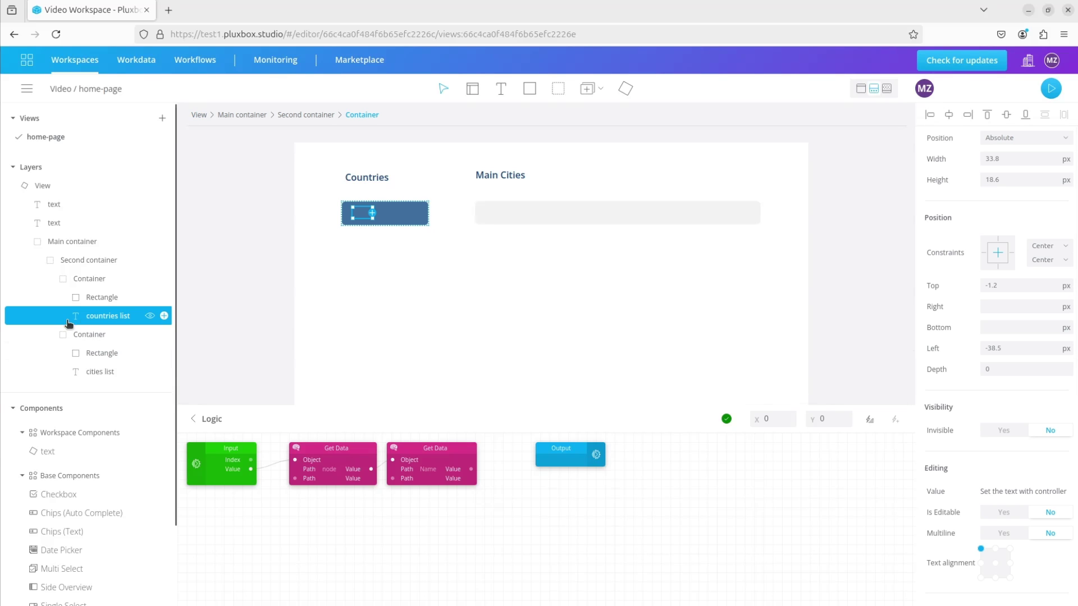
pyautogui.moveTo(471, 469); pyautogui.dragTo(922, 493)
pyautogui.moveTo(565, 449)
pyautogui.mouseDown()
pyautogui.moveTo(512, 471)
pyautogui.moveTo(568, 476)
pyautogui.moveTo(573, 462)
pyautogui.mouseUp()
# Add a third Get Data block to the loop logic and place it below the countries list block
pyautogui.click(870, 419)
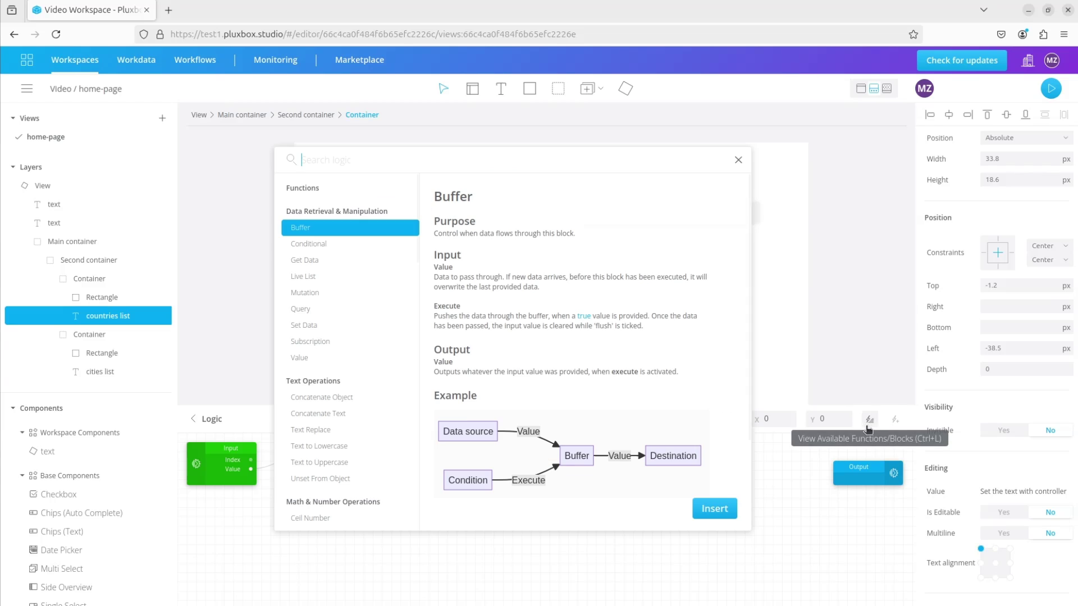
pyautogui.click(304, 260)
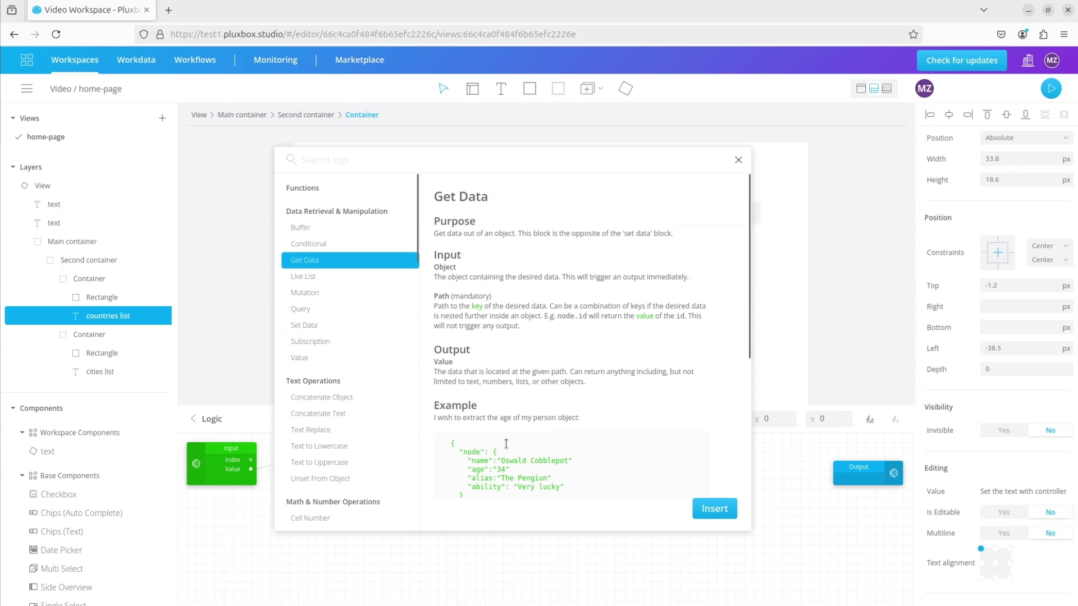
pyautogui.click(715, 509)
pyautogui.moveTo(251, 492); pyautogui.dragTo(538, 521)
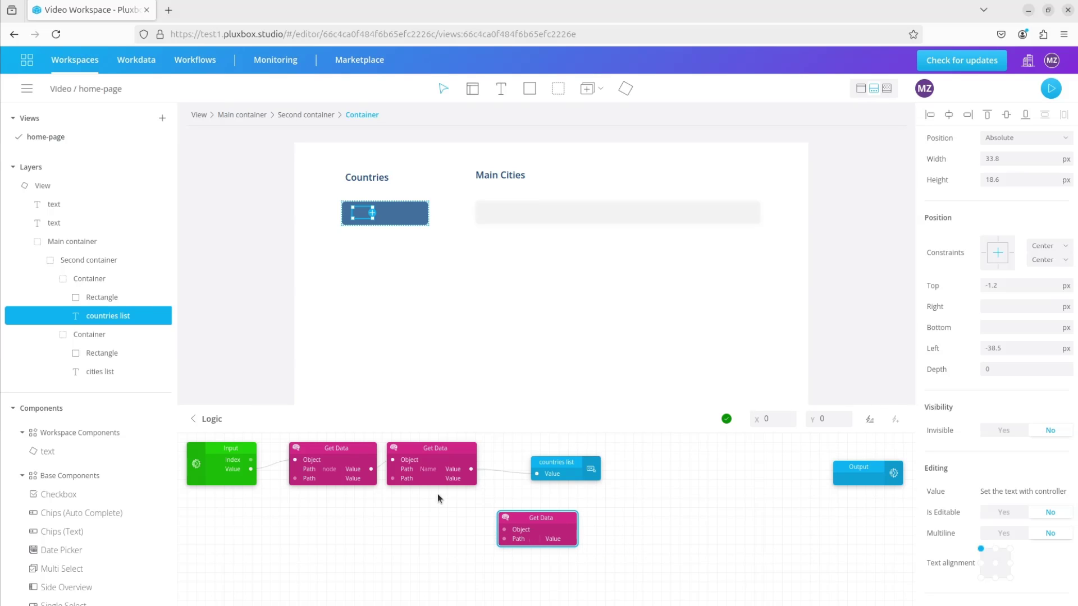
# Add a "cities" path to the Name Get Data block, feed its value into the new Get Data block and set that path to "edges"
pyautogui.moveTo(361, 469)
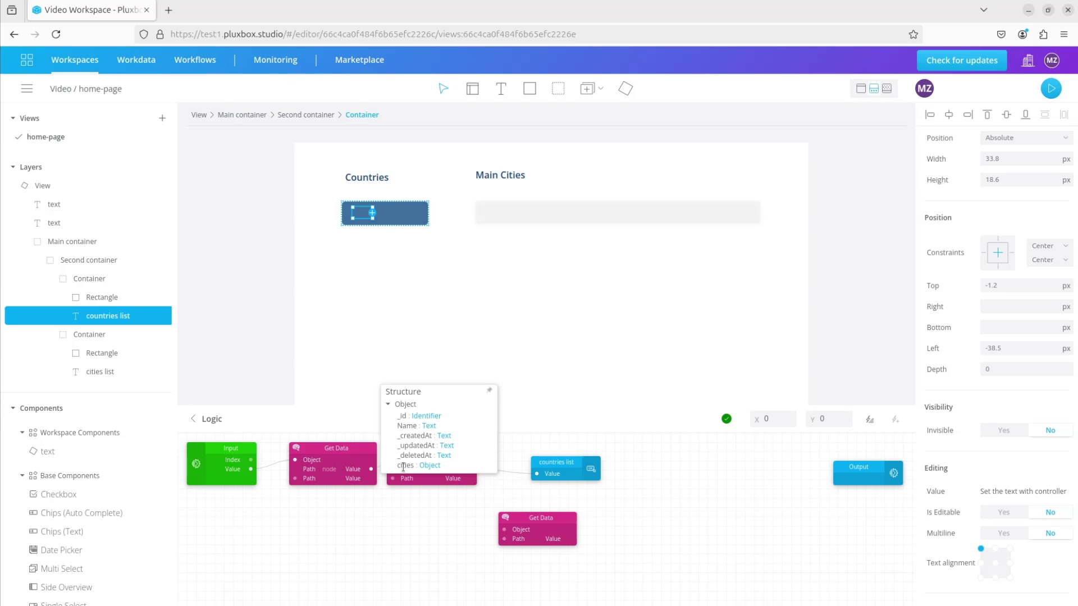
pyautogui.click(427, 479)
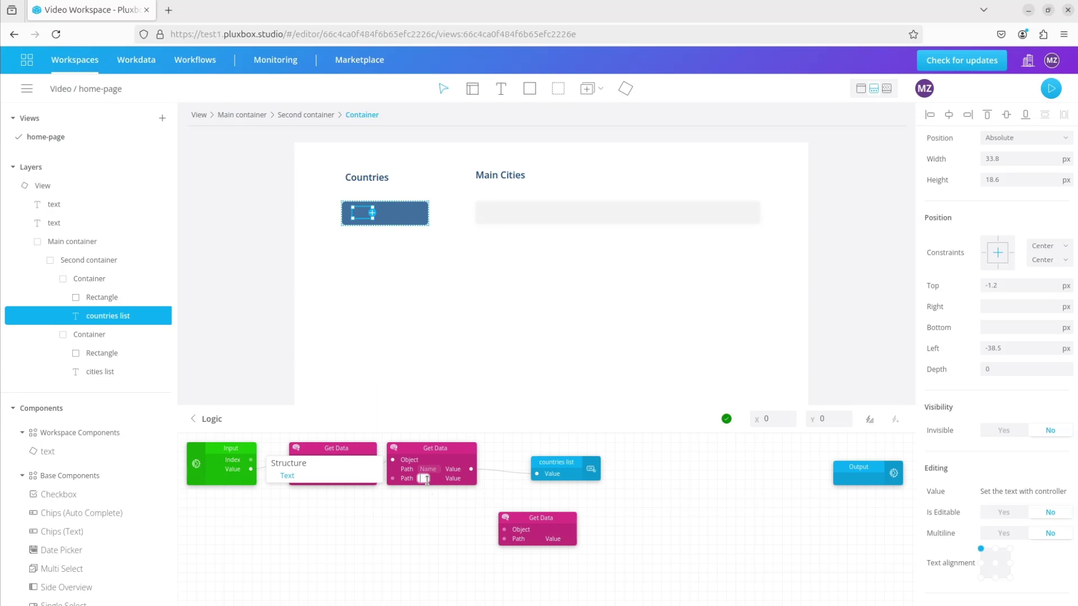
pyautogui.write('cities')
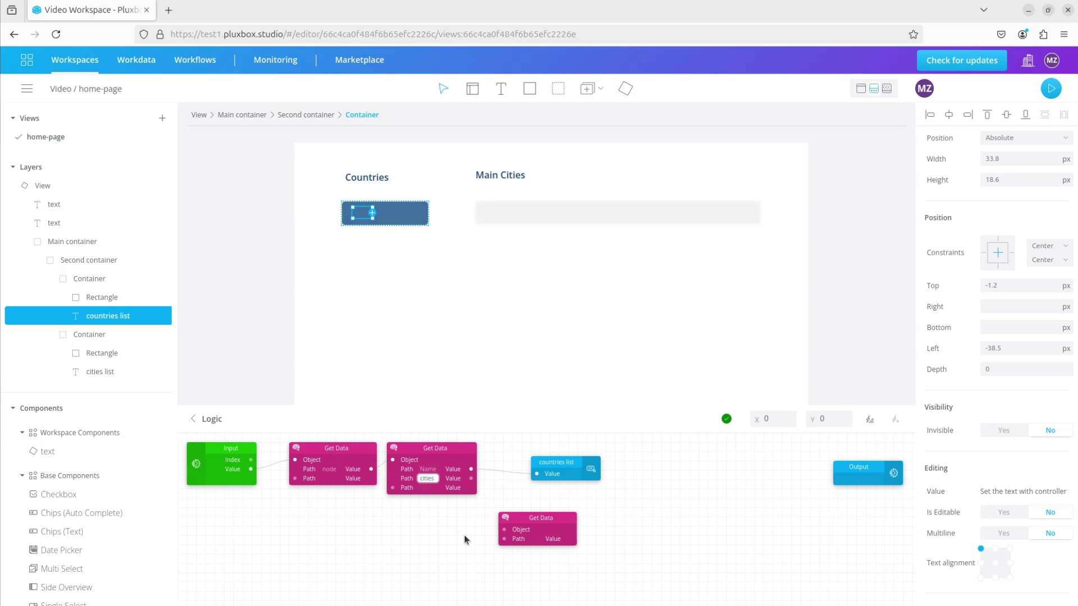
pyautogui.moveTo(471, 478); pyautogui.dragTo(504, 529)
pyautogui.write('edges')
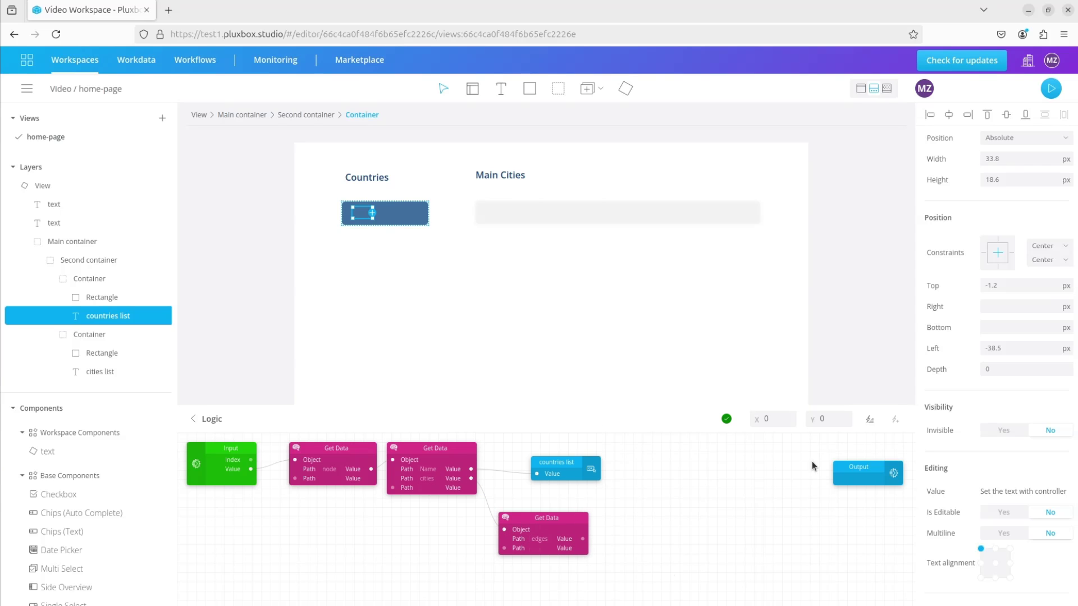
# Insert a Loop List block beside the edges Get Data block and feed its List input with the edges value
pyautogui.click(870, 419)
pyautogui.click(334, 159)
pyautogui.write('loo')
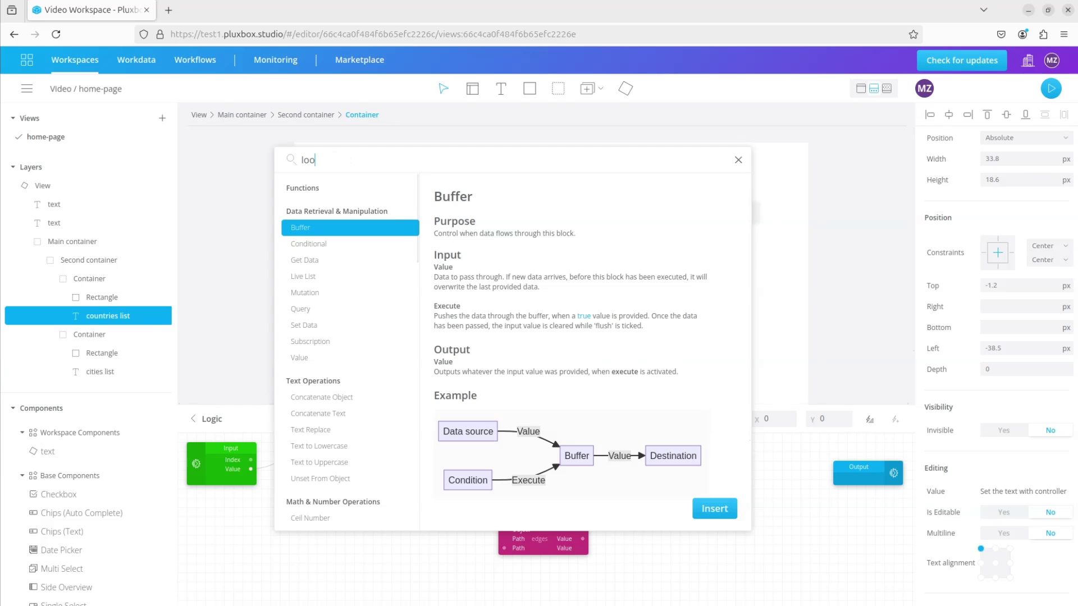
pyautogui.click(306, 201)
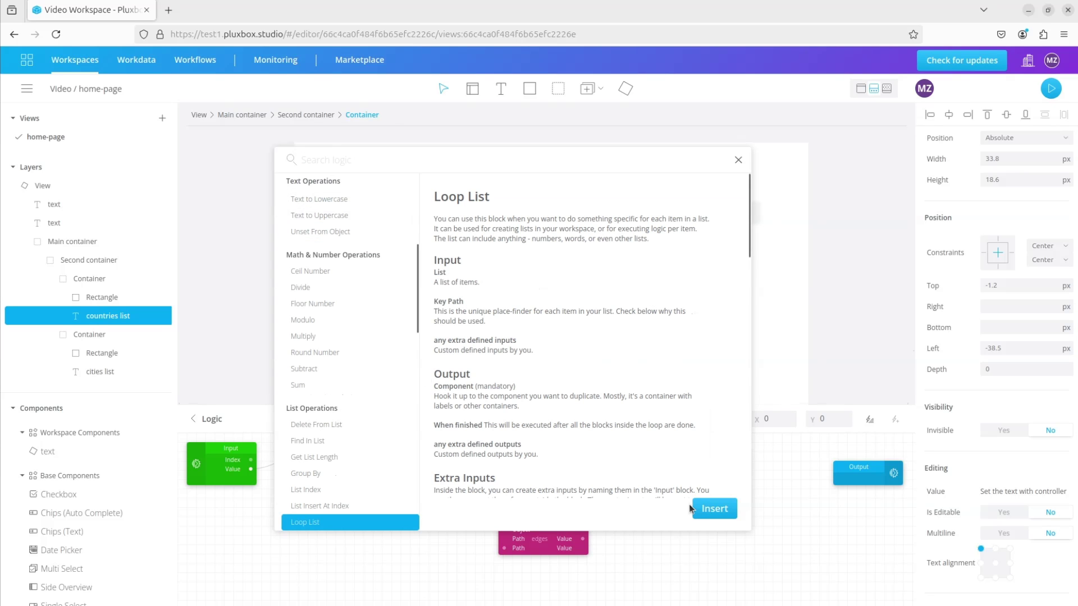
pyautogui.click(713, 508)
pyautogui.click(672, 540)
pyautogui.moveTo(583, 539); pyautogui.dragTo(634, 538)
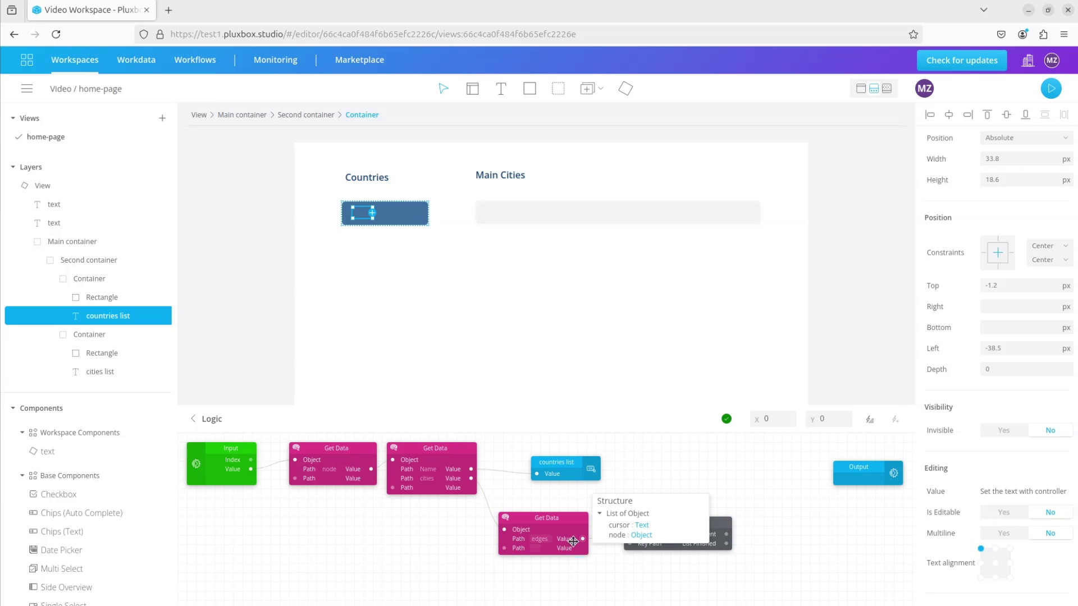
# Set the new Loop List's Key Path to "node" and connect its Component output to the cities list text
pyautogui.click(674, 544)
pyautogui.write('node')
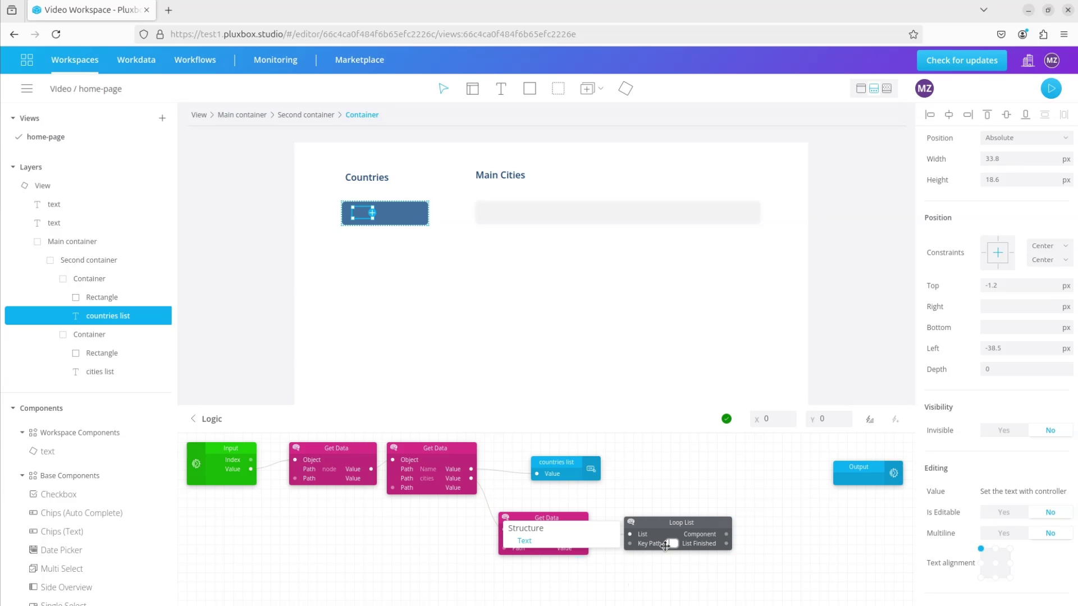
pyautogui.click(101, 372)
pyautogui.moveTo(738, 535); pyautogui.dragTo(924, 493)
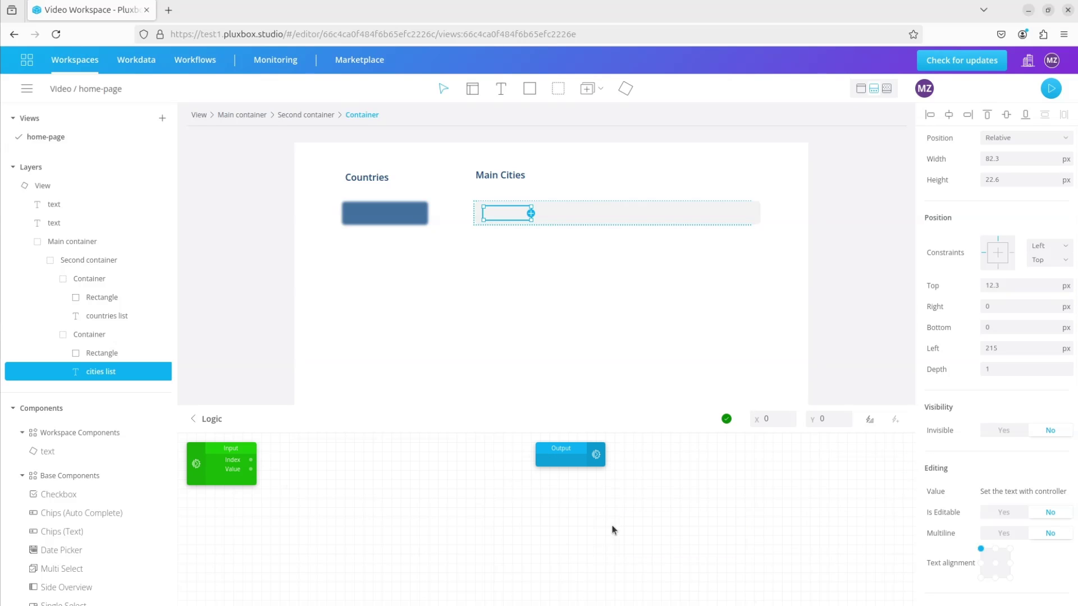
# Inside the nested Loop List's logic, add a Get Data block fed by the Input's Value with the path "node"
pyautogui.click(869, 419)
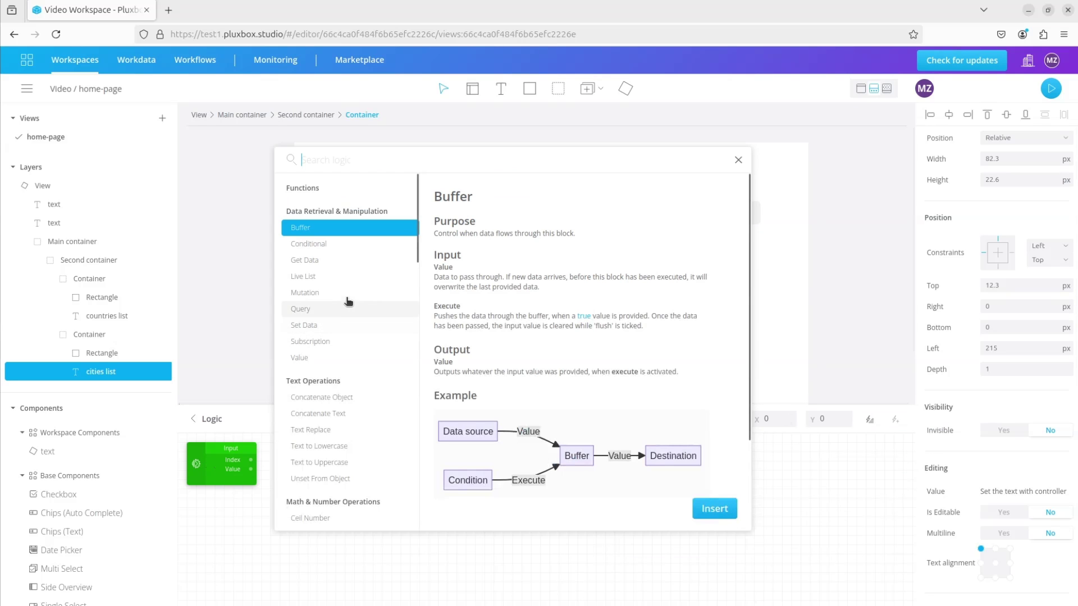
pyautogui.click(315, 260)
pyautogui.click(715, 509)
pyautogui.moveTo(243, 459); pyautogui.dragTo(337, 460)
pyautogui.moveTo(250, 470); pyautogui.dragTo(319, 470)
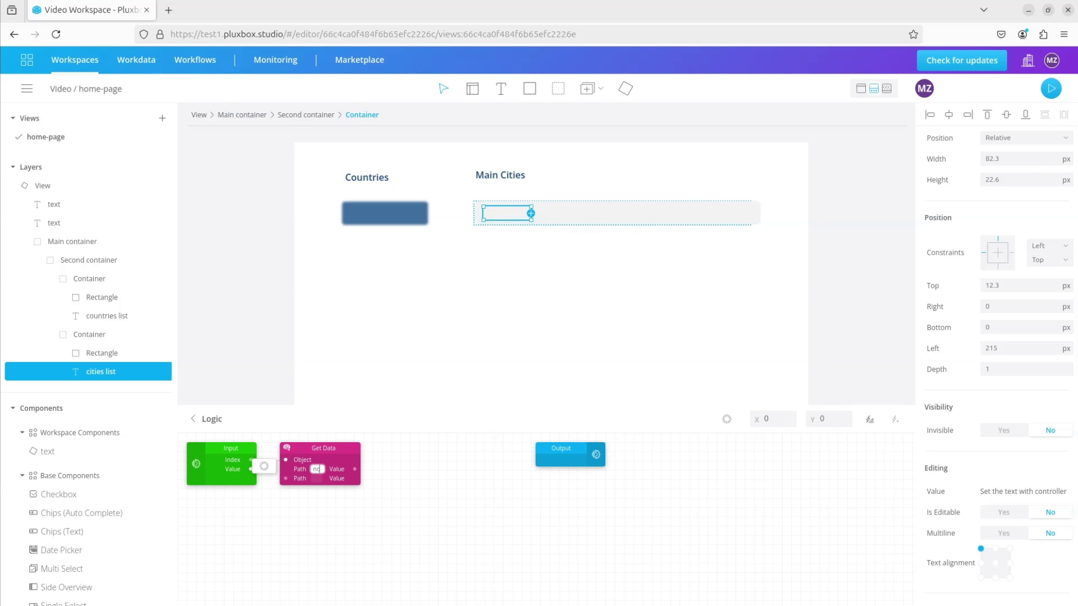
# Add a second Get Data block in the nested loop, fed by the node value, and set its path to "Name"
pyautogui.click(869, 420)
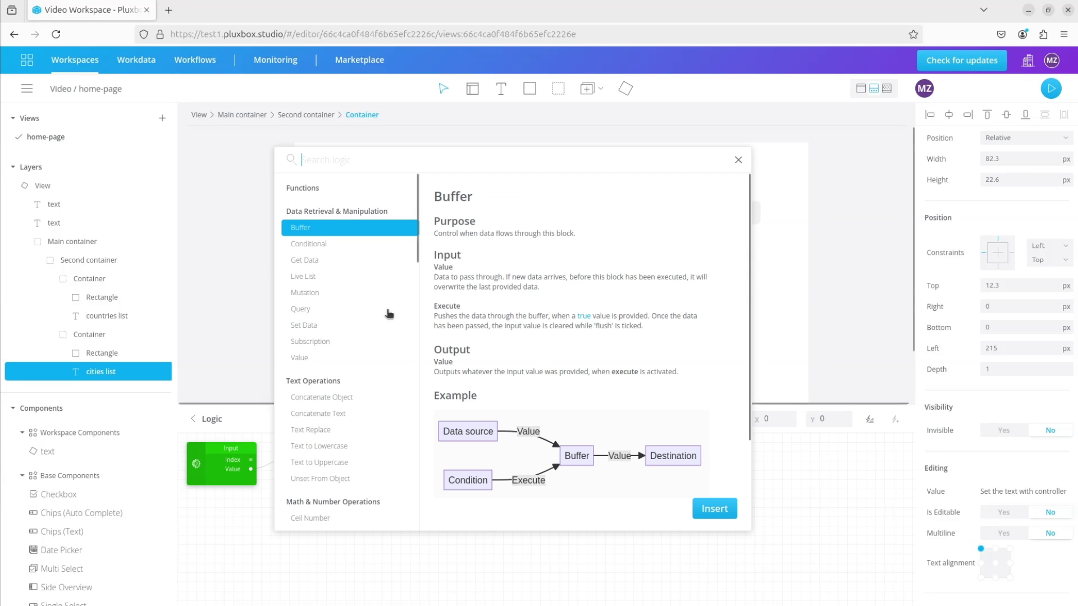
pyautogui.click(304, 263)
pyautogui.click(714, 509)
pyautogui.click(434, 477)
pyautogui.moveTo(347, 469)
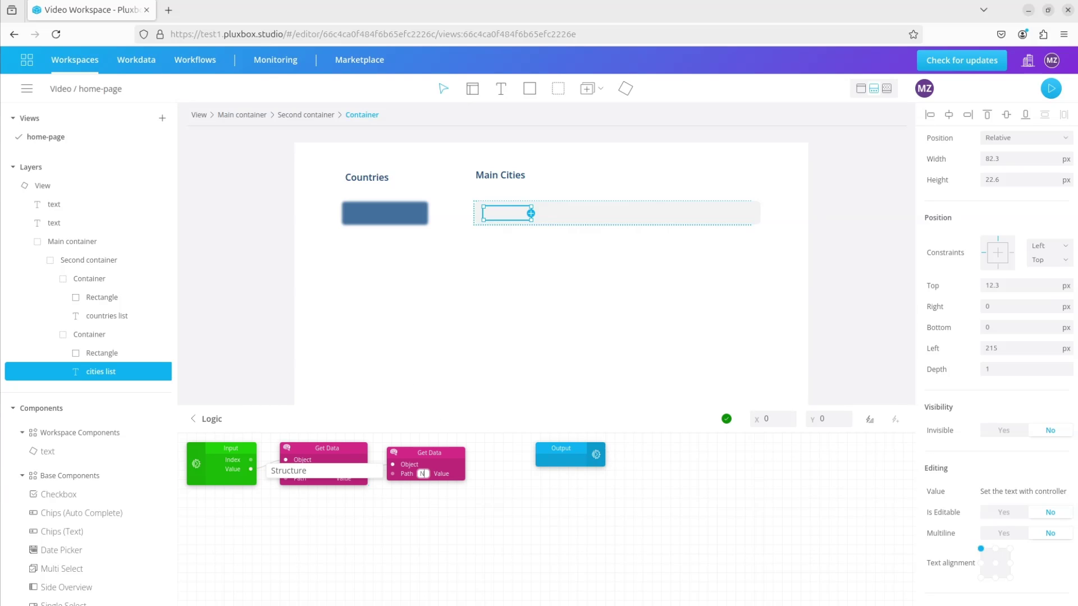
pyautogui.write('Name')
pyautogui.press('Return')
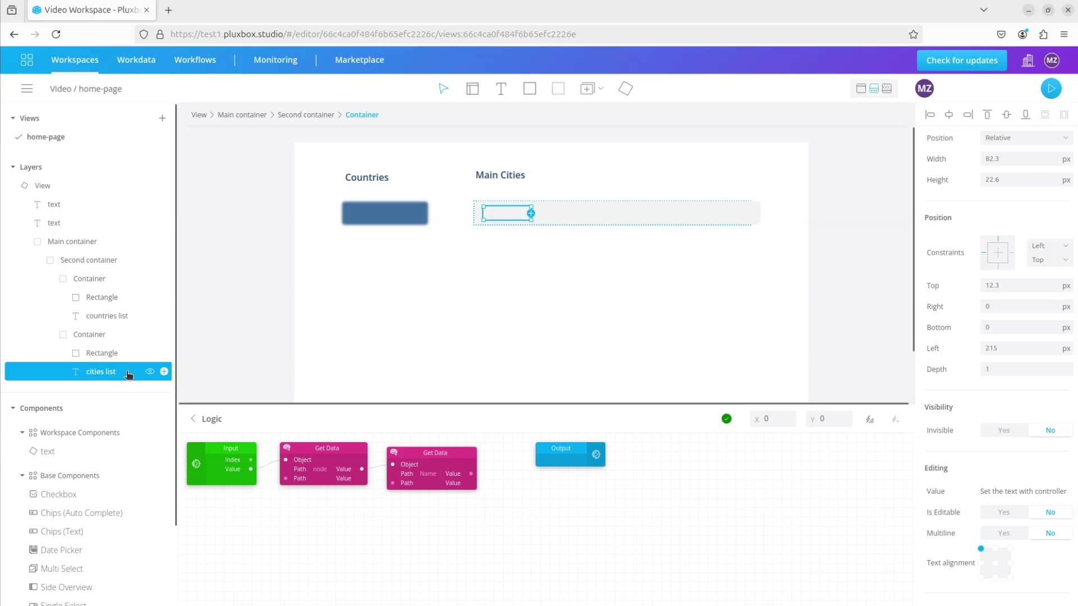
# Connect the city Name value to the cities list text's Value, move that block clear of Output, and preview the home page
pyautogui.moveTo(471, 474); pyautogui.dragTo(922, 492)
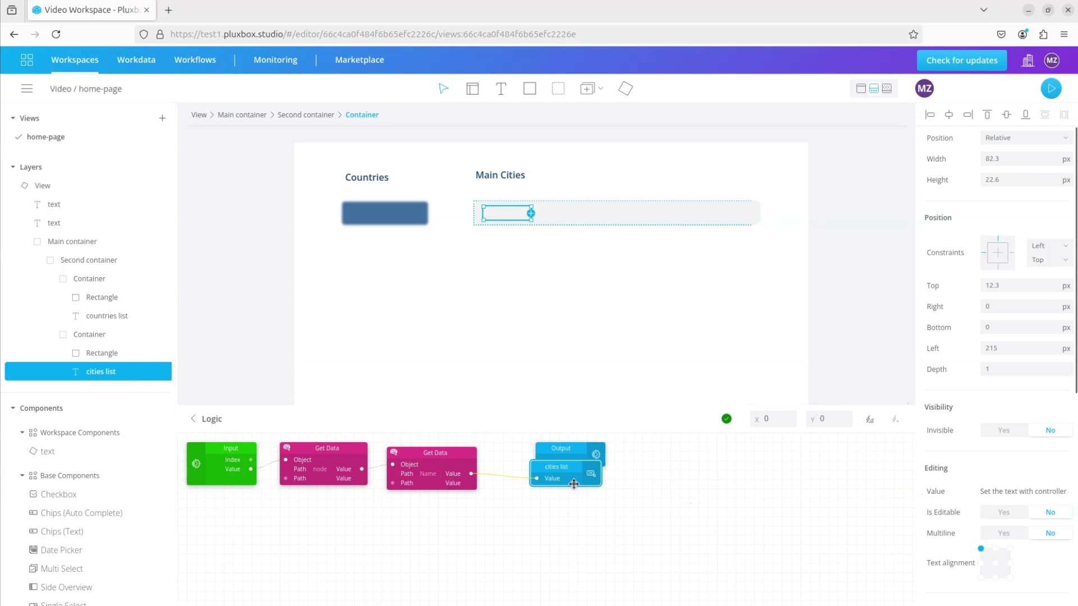
pyautogui.moveTo(573, 484); pyautogui.dragTo(541, 502)
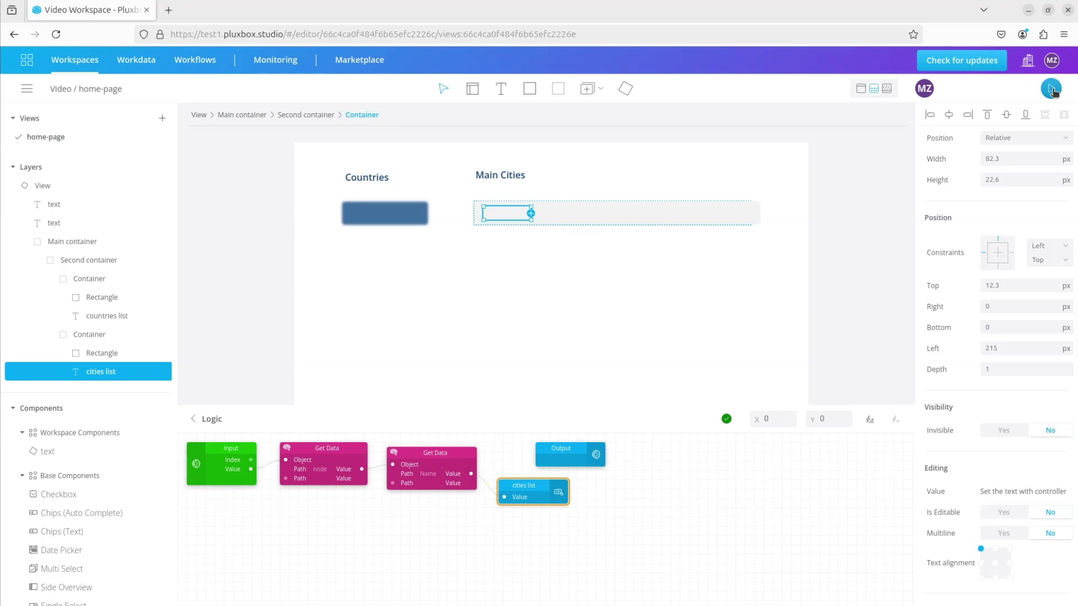
pyautogui.click(1051, 89)
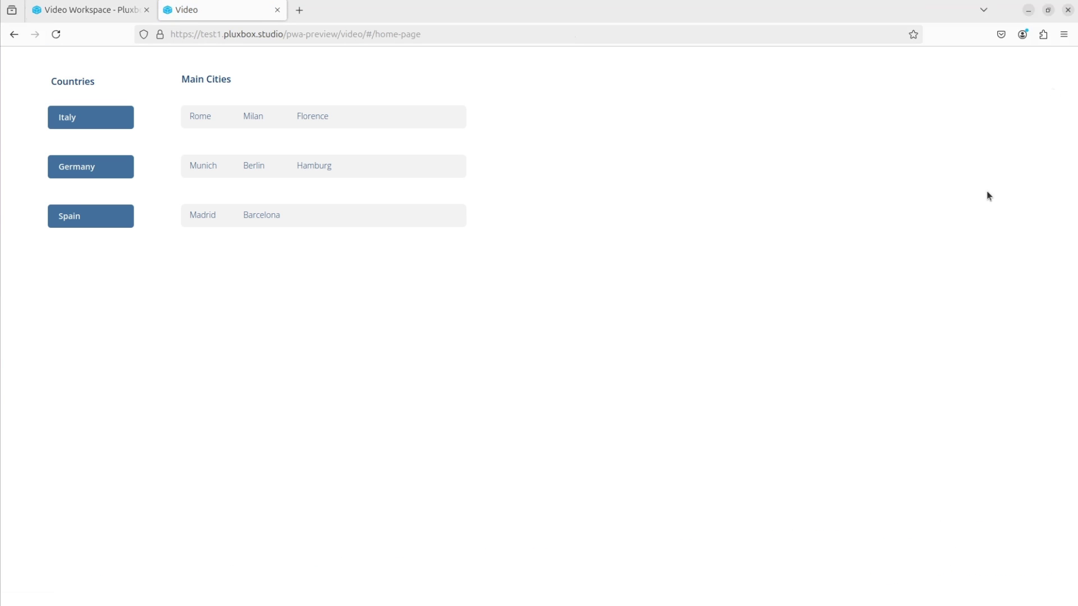